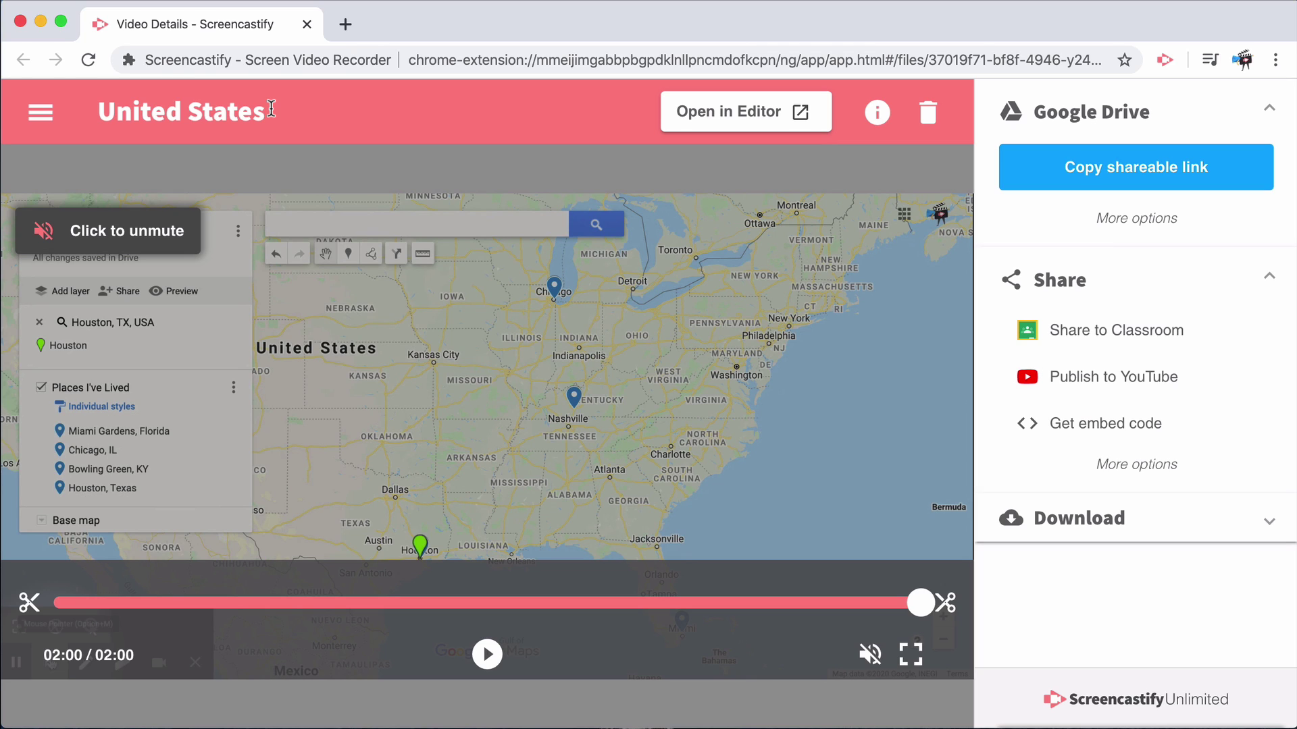
Step: Append ' Map' to the 'United States' title to rename the recording 'United States Map'
click(271, 109)
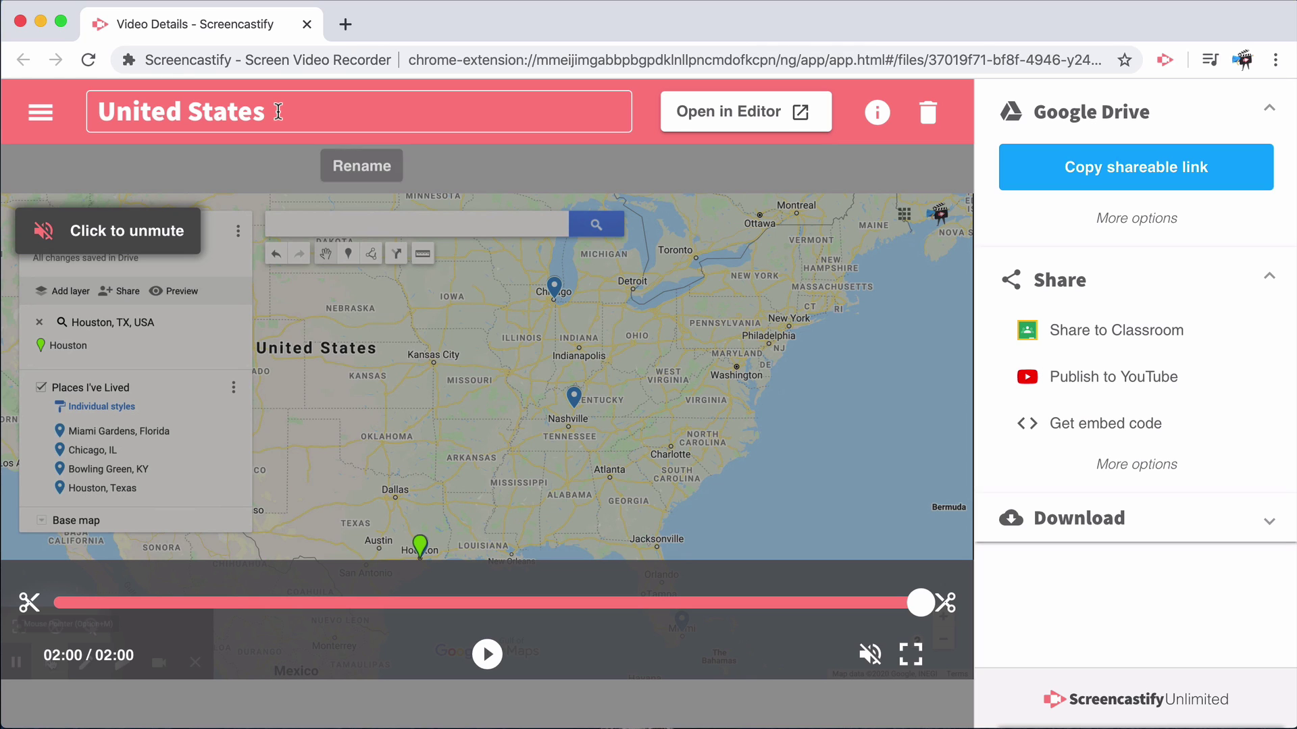
click(277, 111)
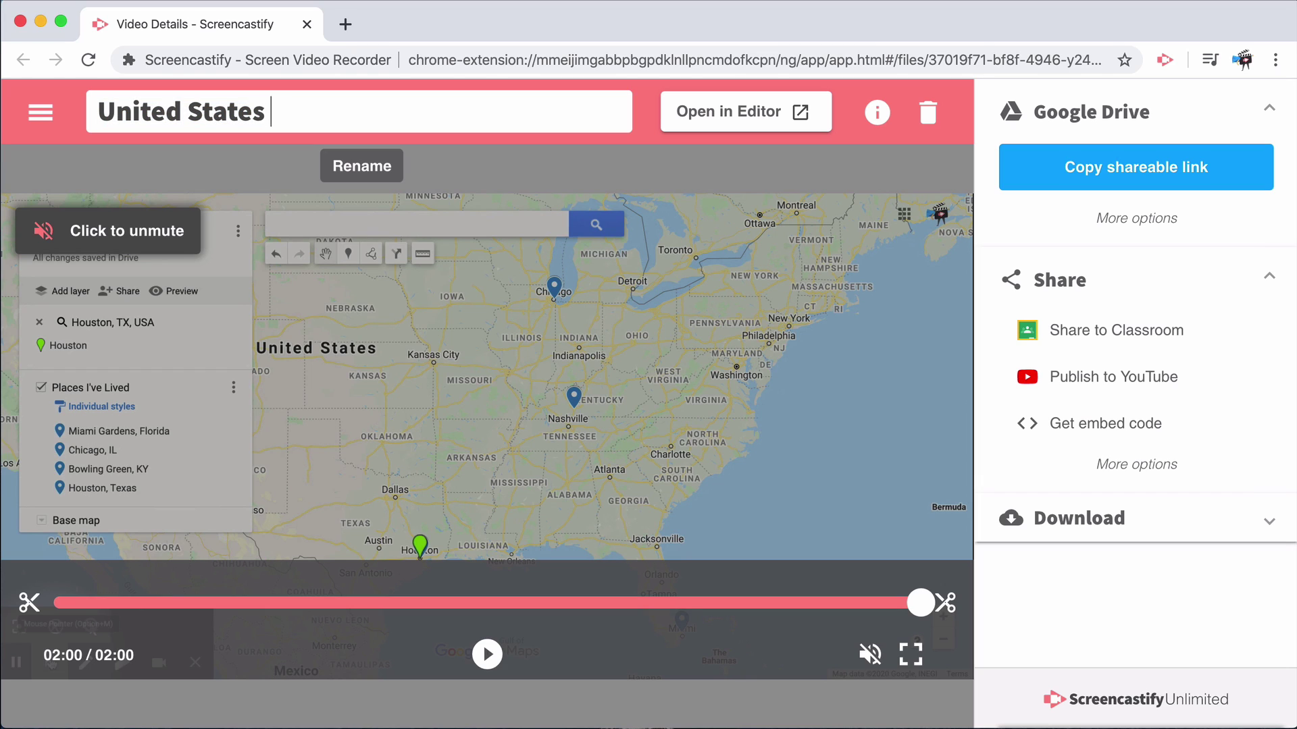
text(Map)
key(Return)
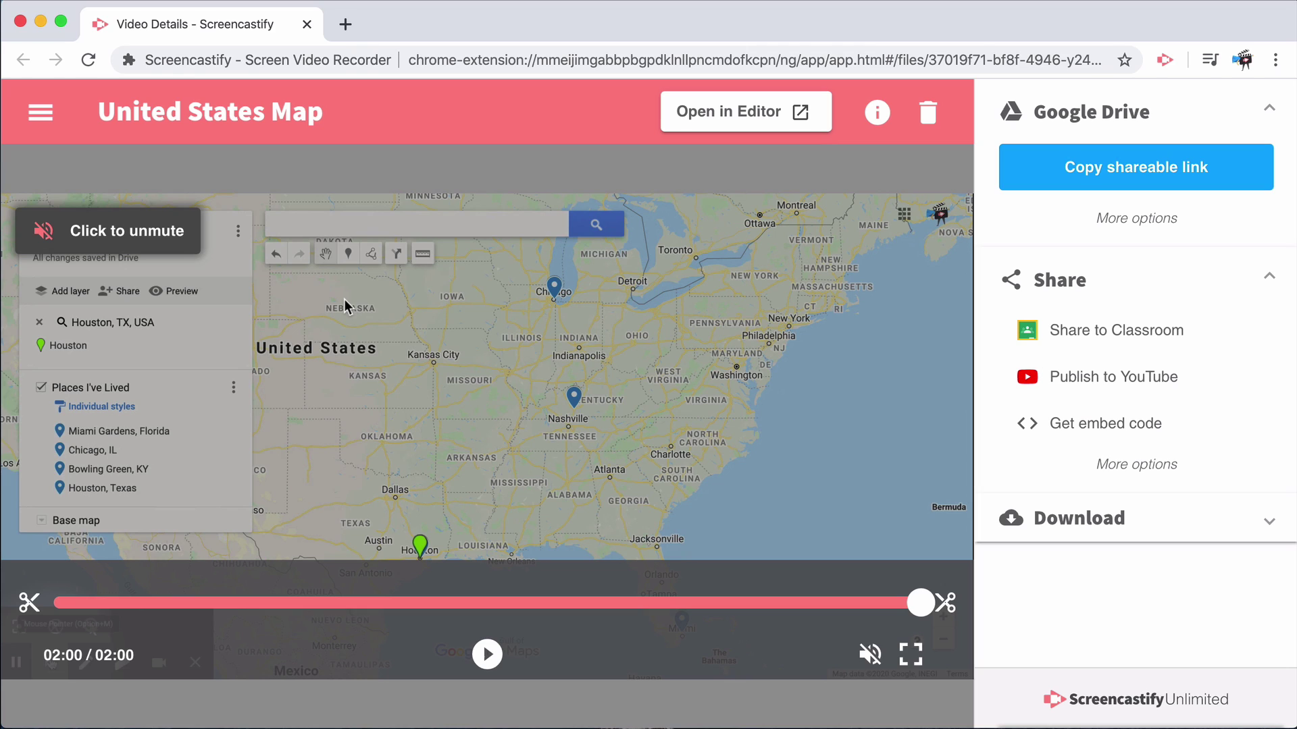
Step: Trim the recording's start to 00:10 and its end to 01:51, then confirm the permanent trim
click(30, 603)
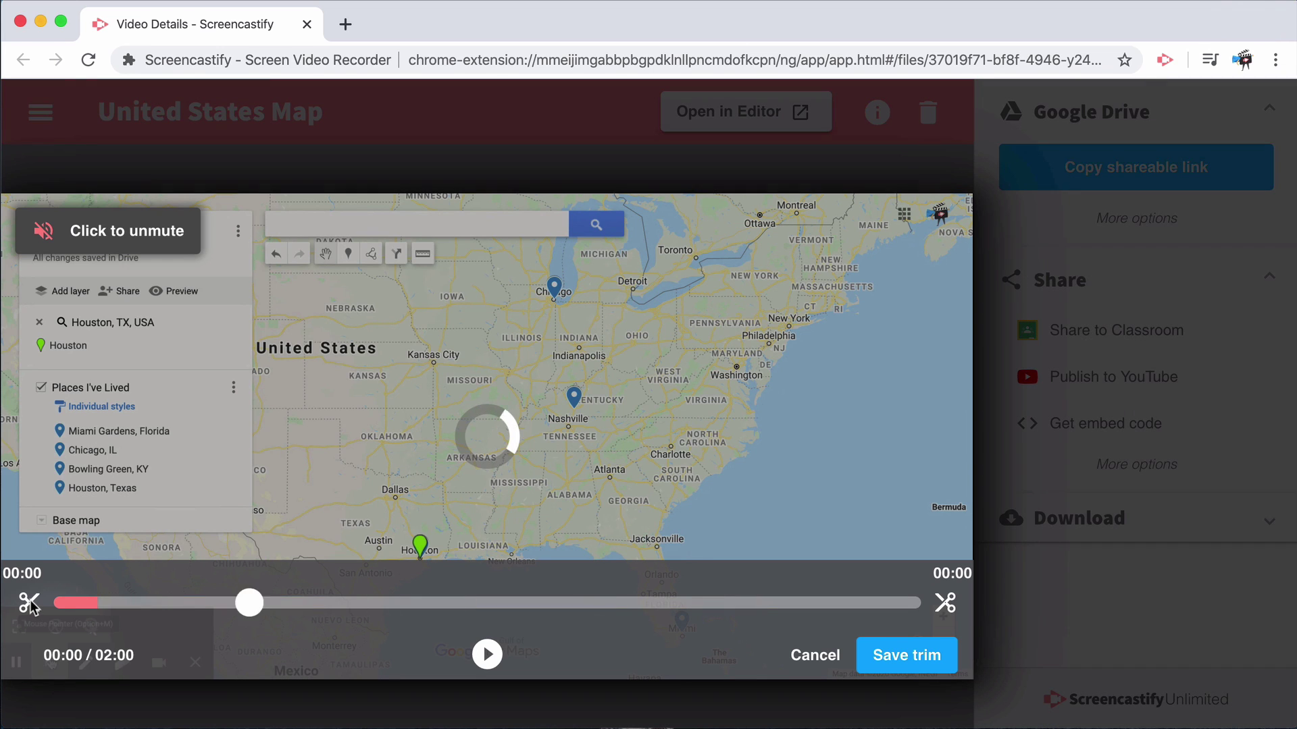
drag(30, 603, 124, 603)
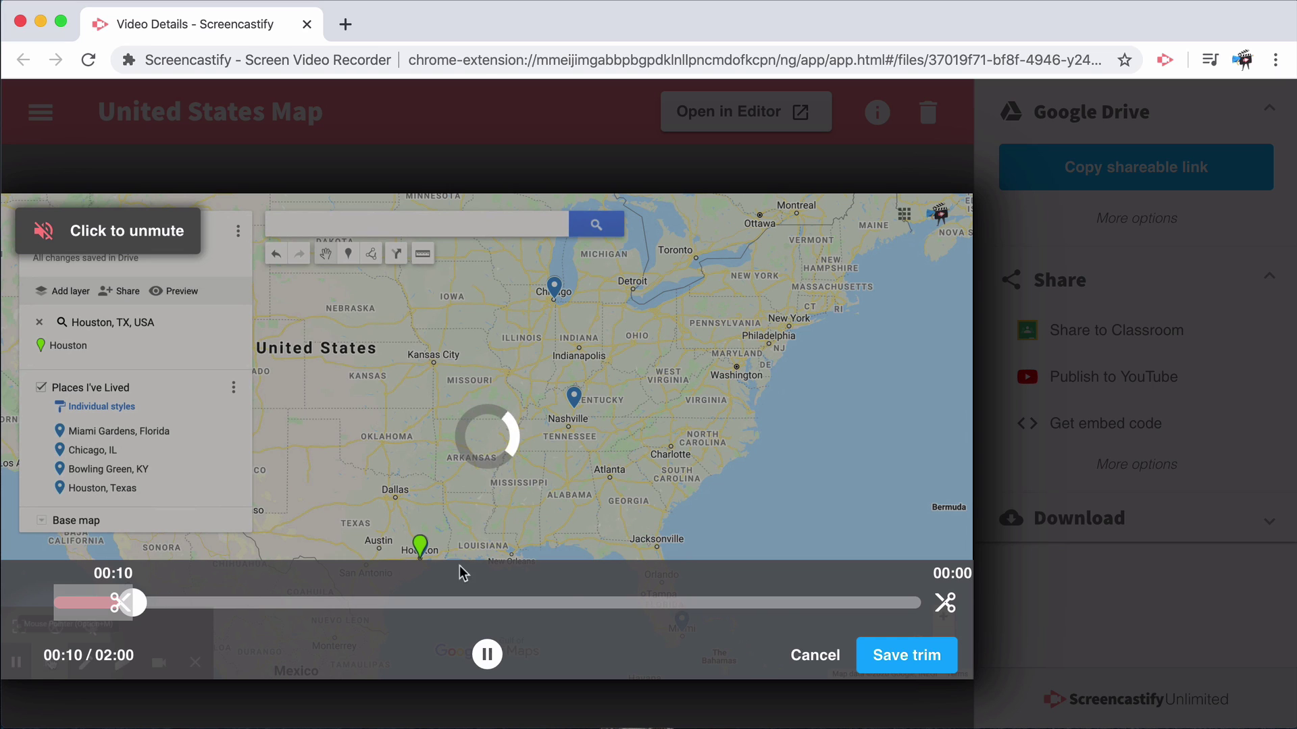
click(945, 603)
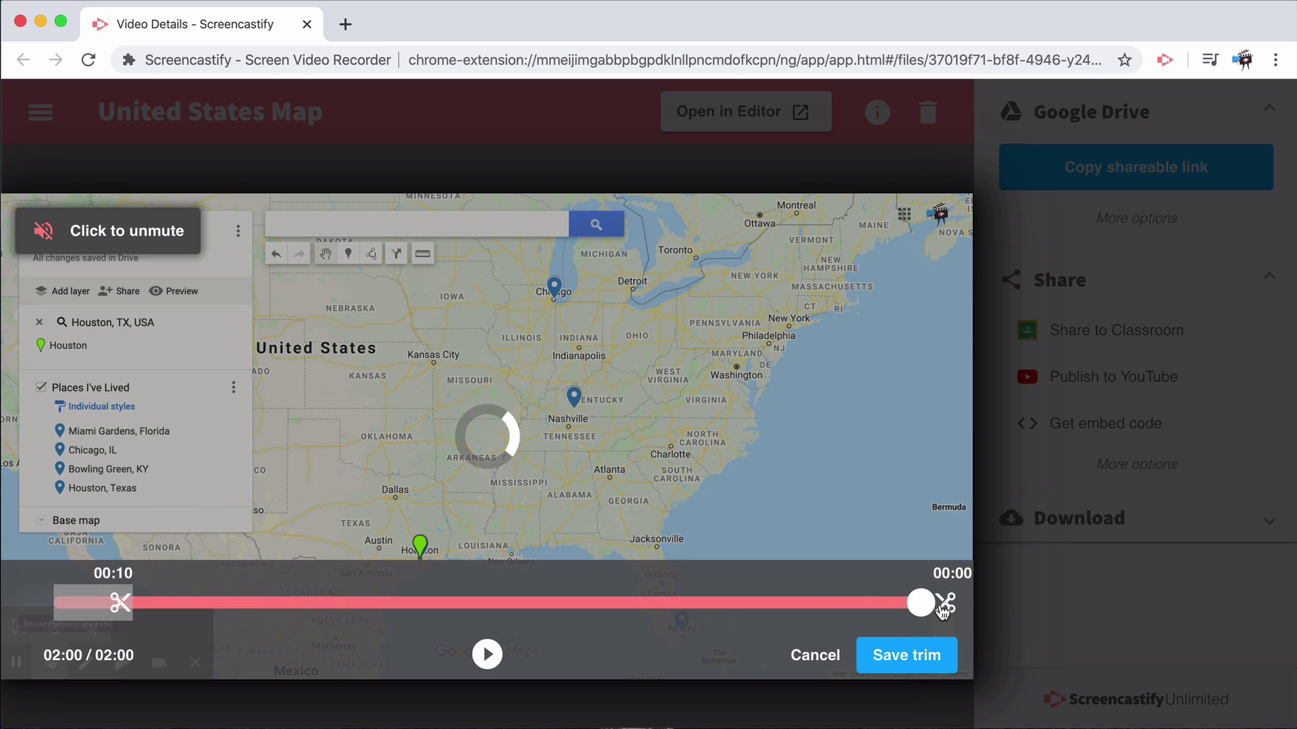
drag(945, 604, 868, 613)
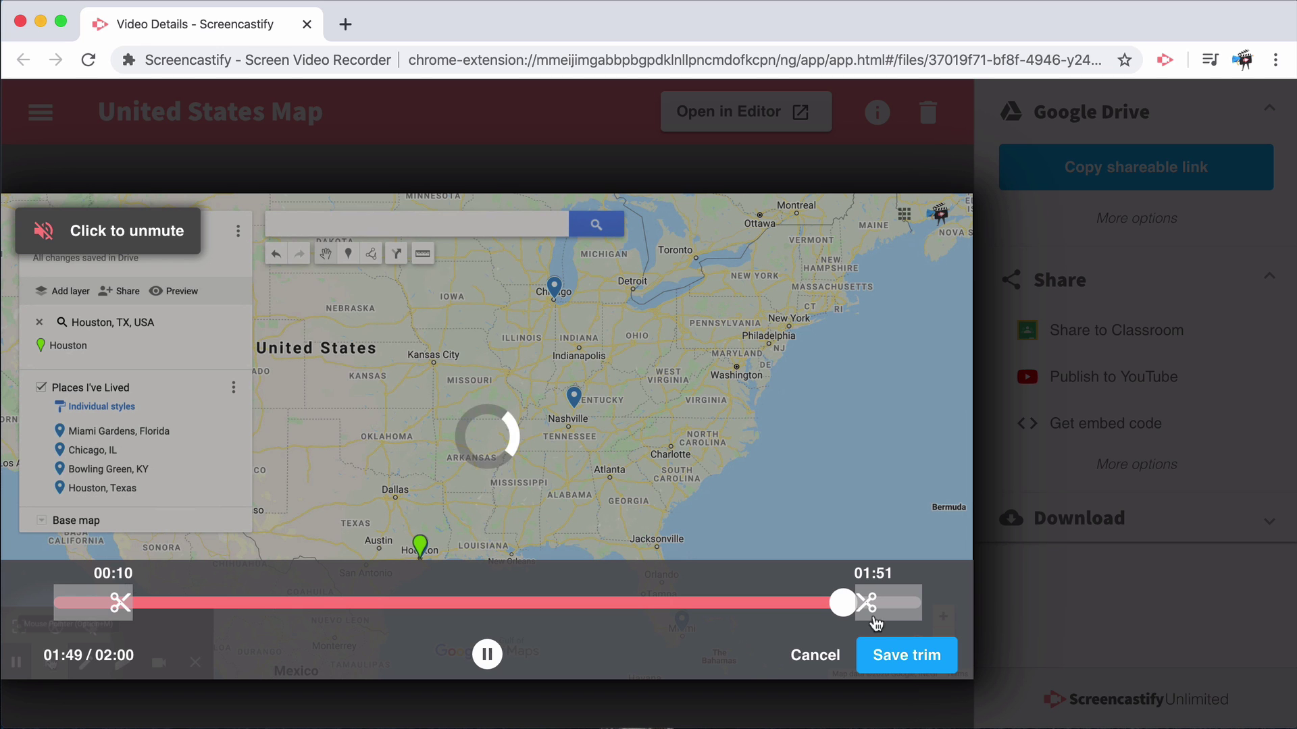
click(897, 662)
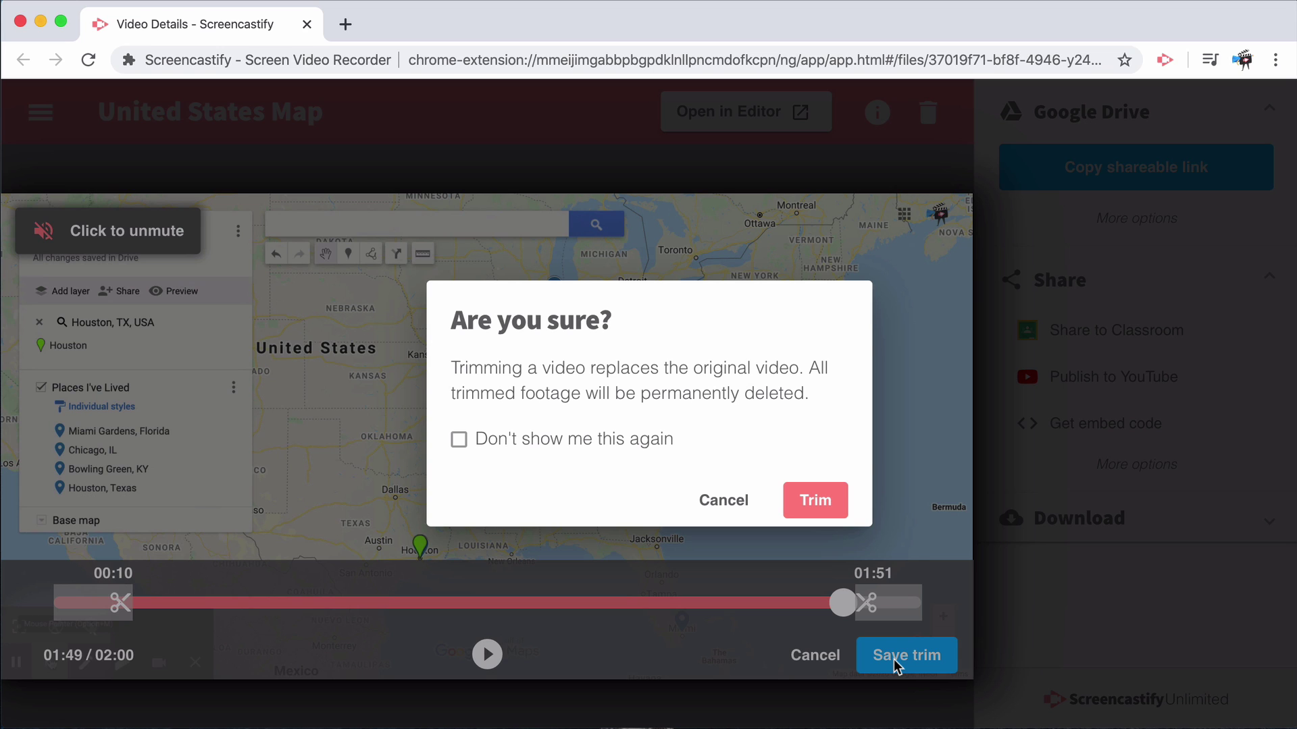
click(818, 497)
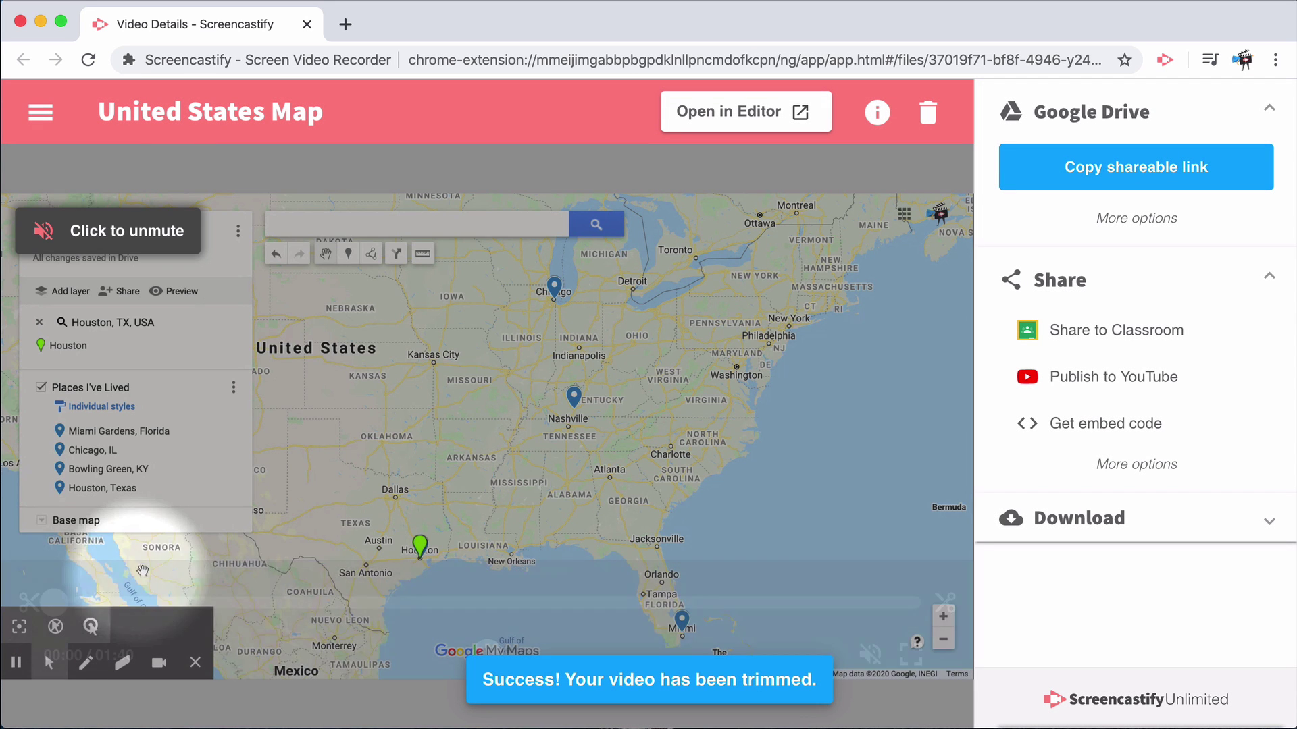
Step: Pause the trimmed video, open it in the Editor, and close the welcome message
click(683, 202)
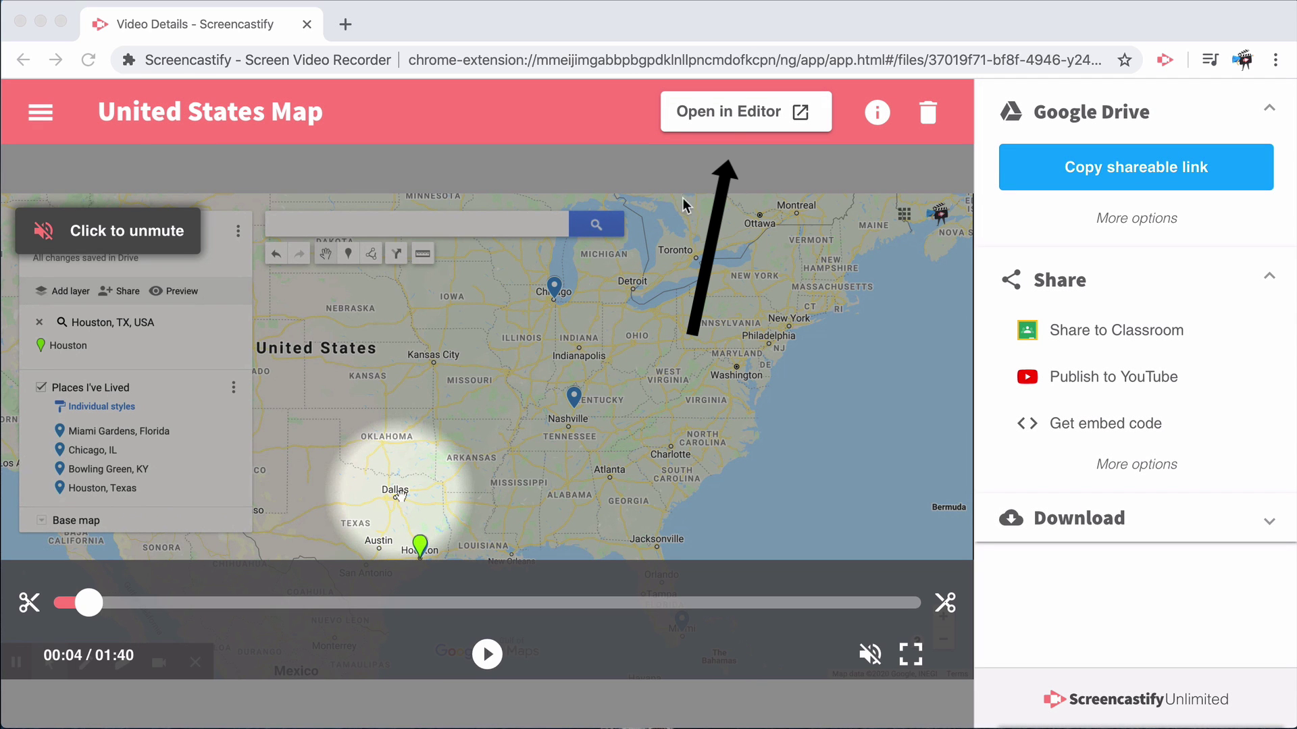
click(724, 115)
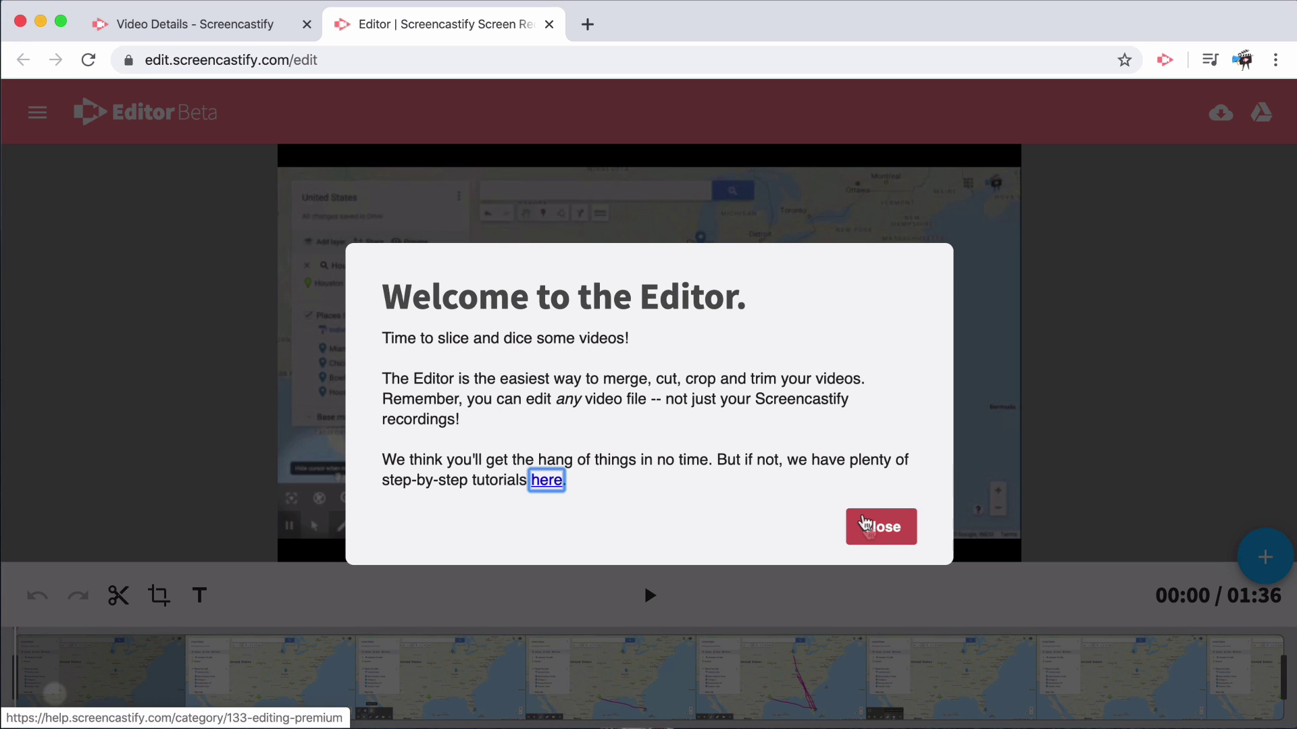
click(867, 526)
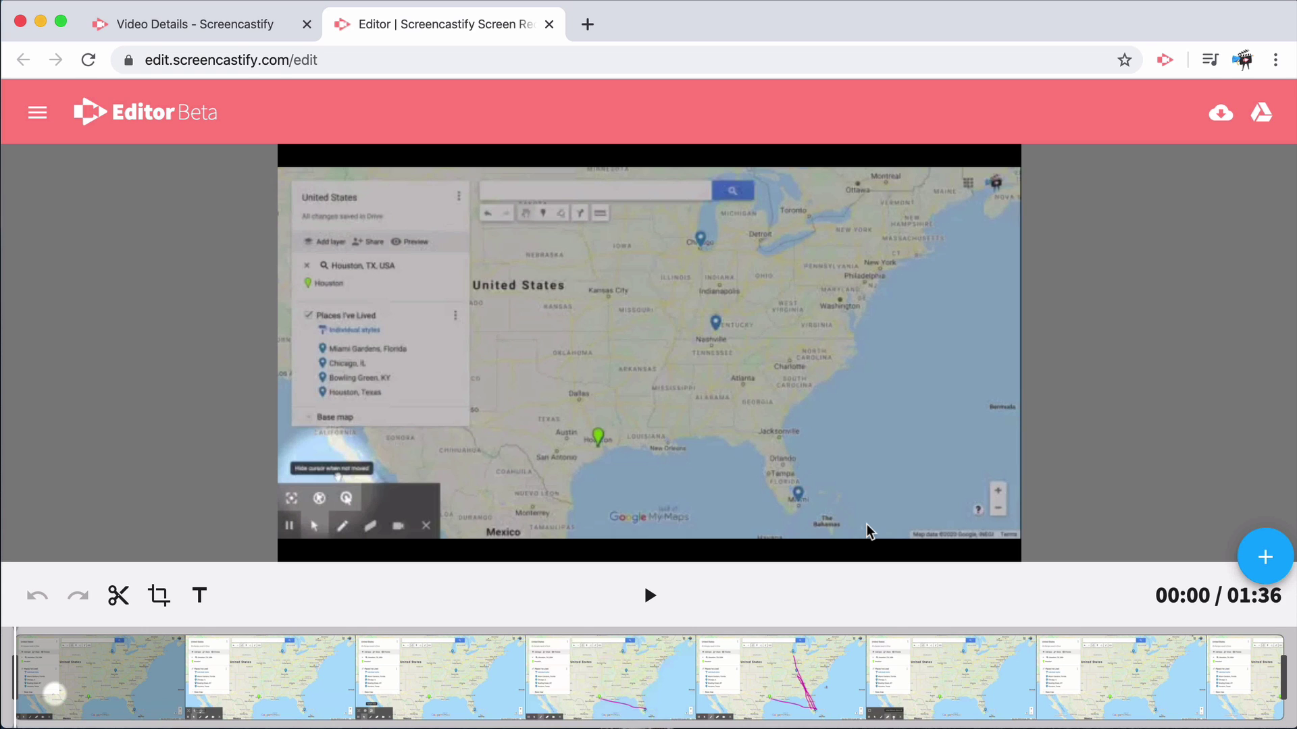
Step: Split the clip at 00:41 and again at 01:05
drag(47, 666, 560, 671)
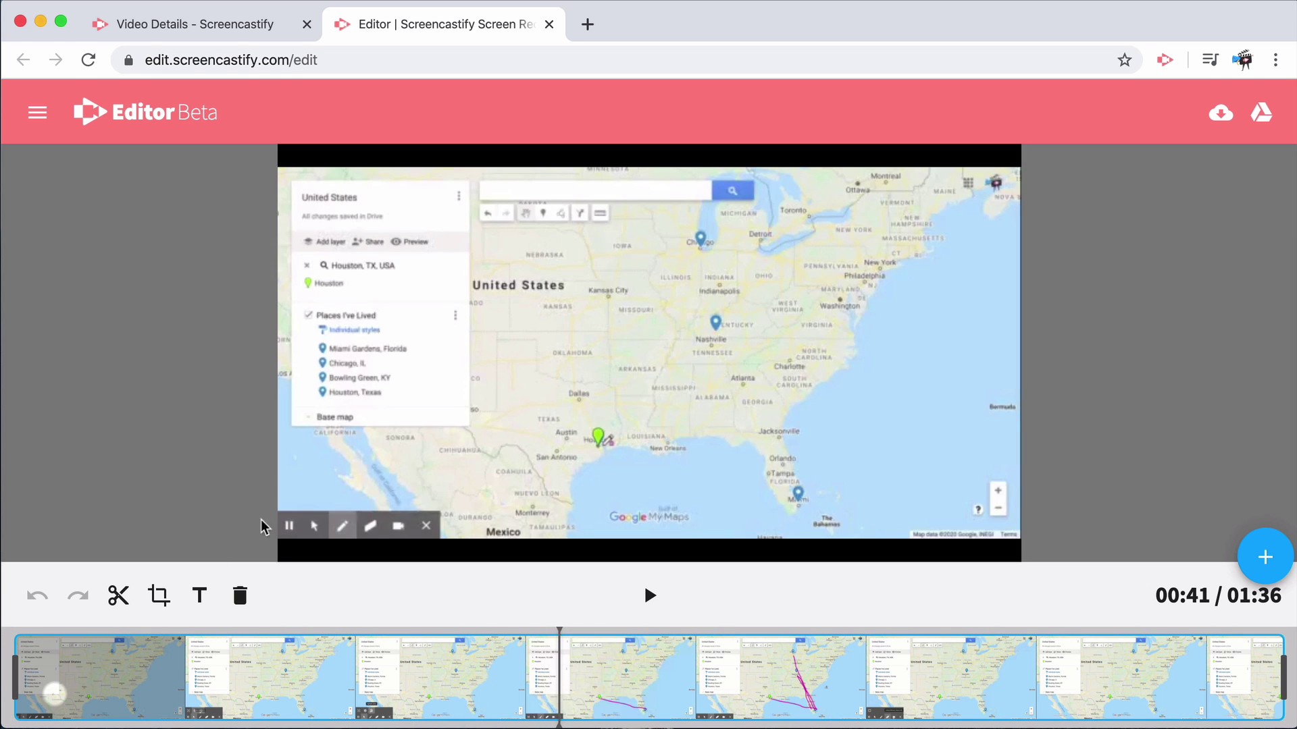
click(119, 595)
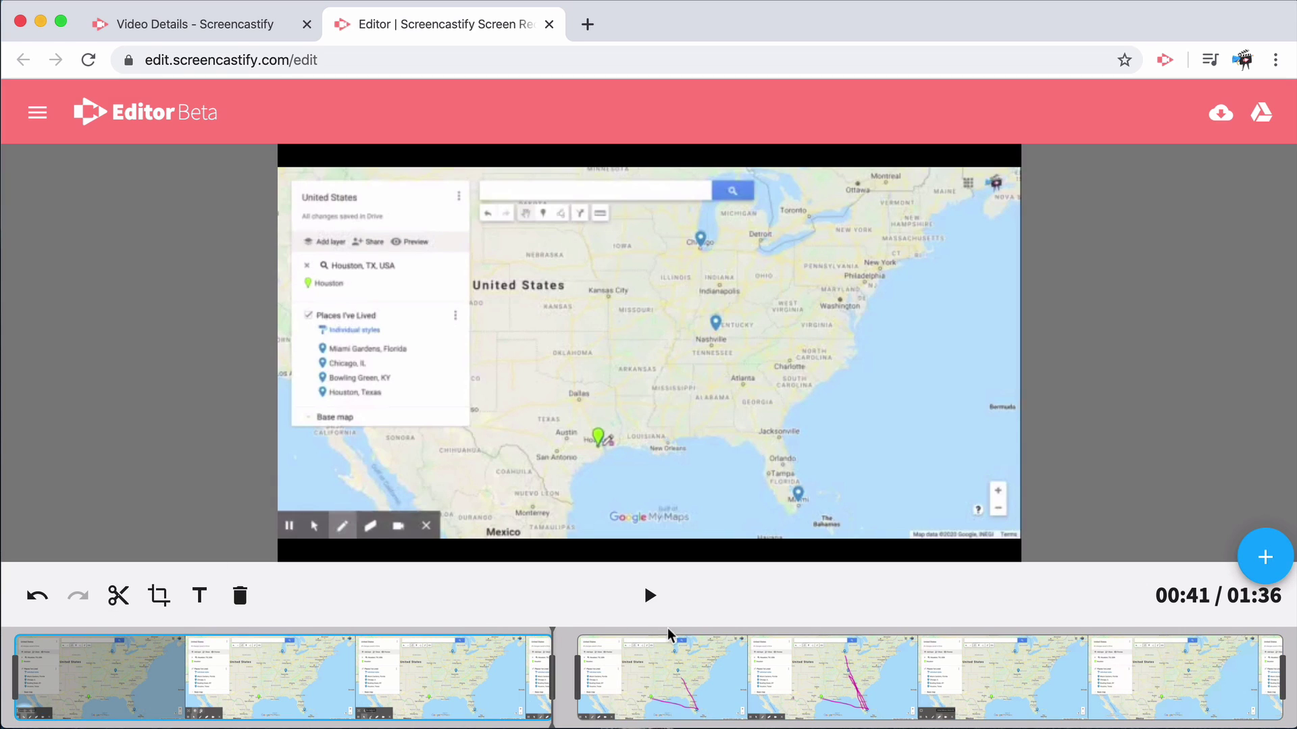
drag(669, 635, 892, 665)
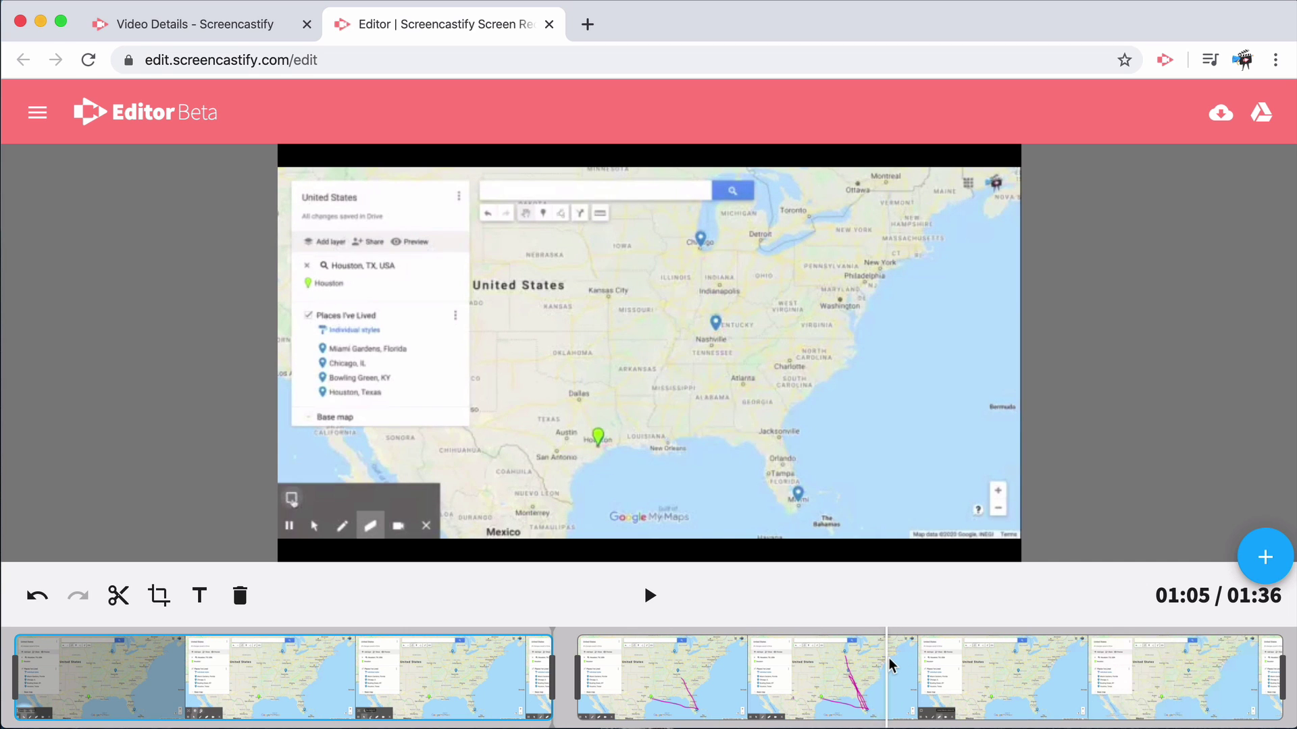
click(888, 672)
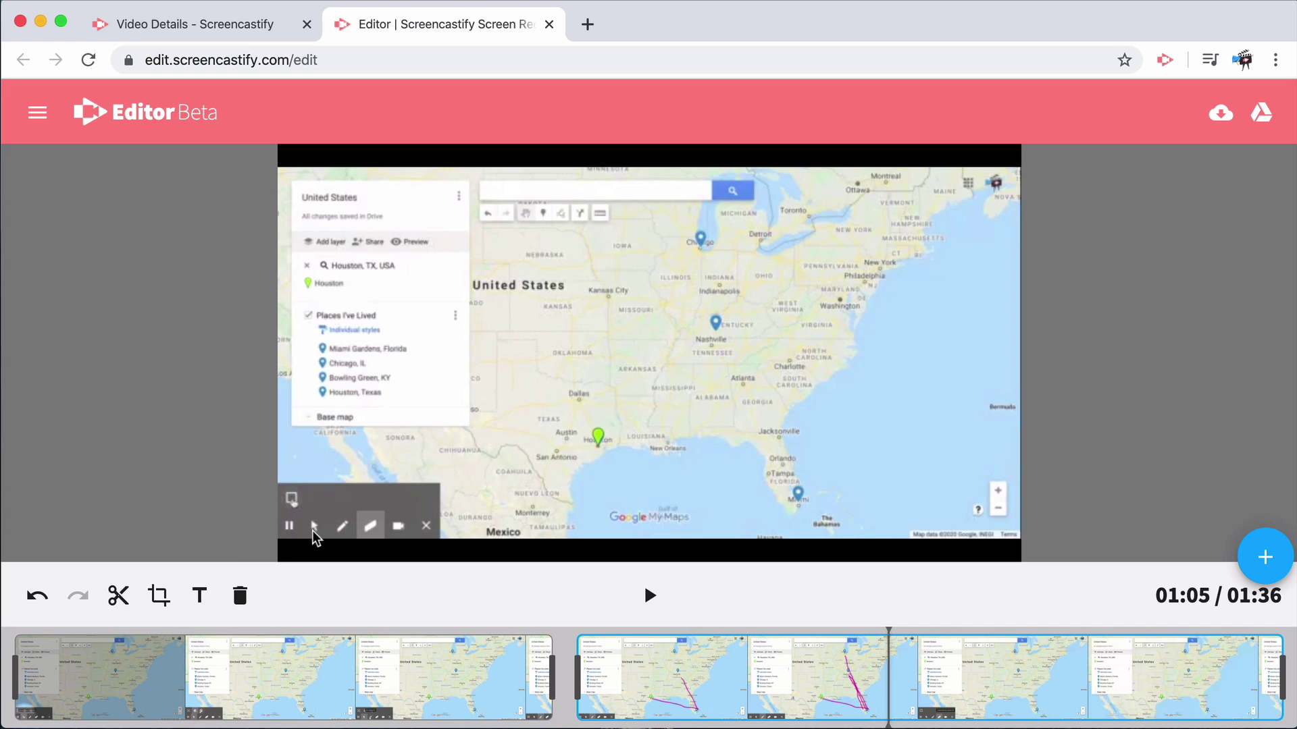
click(118, 596)
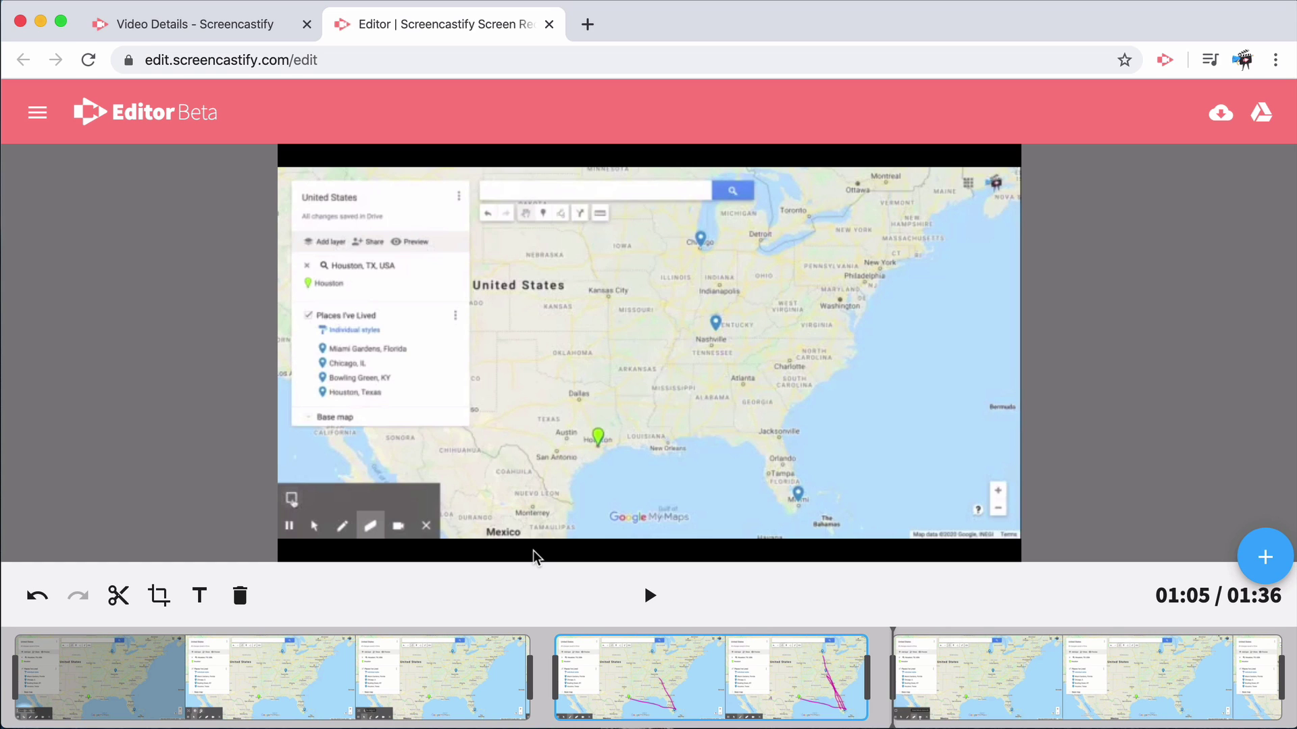
Step: Delete the middle magenta-route clip, shortening the video to 01:12, and start cropping
drag(756, 659, 733, 660)
key(Delete)
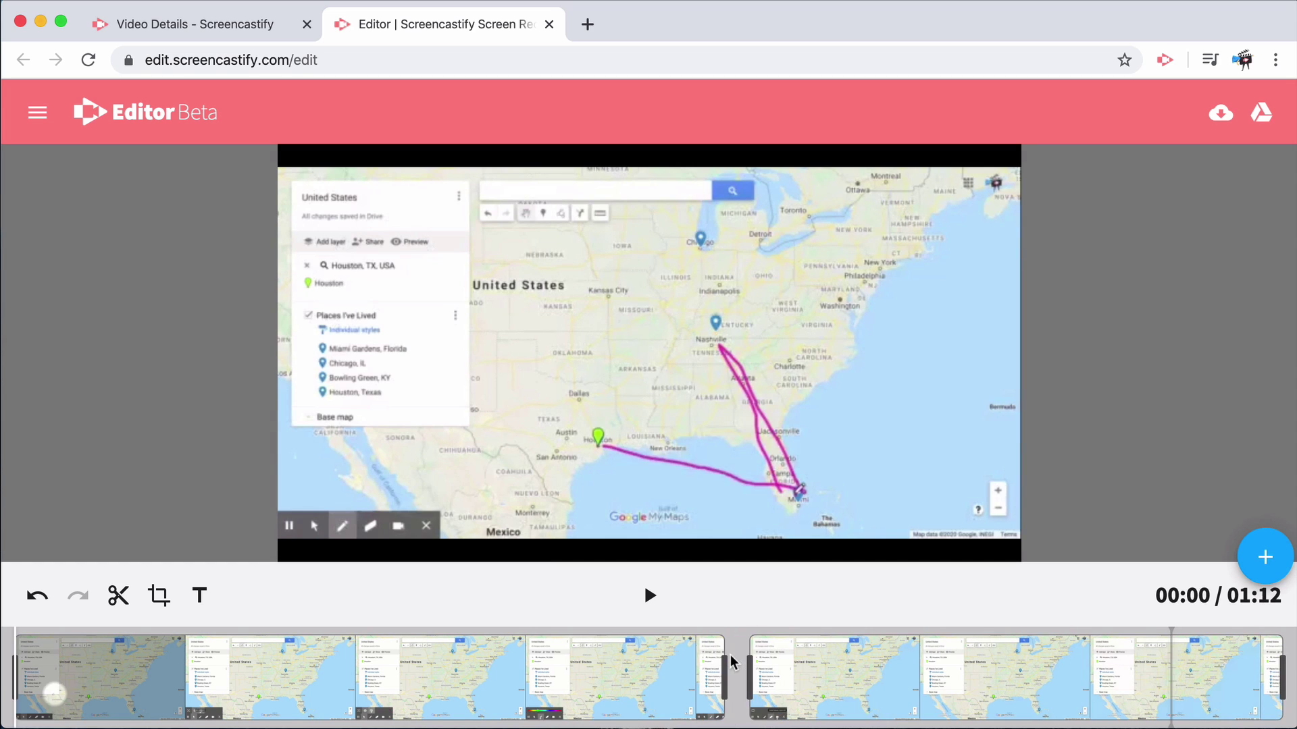
click(661, 665)
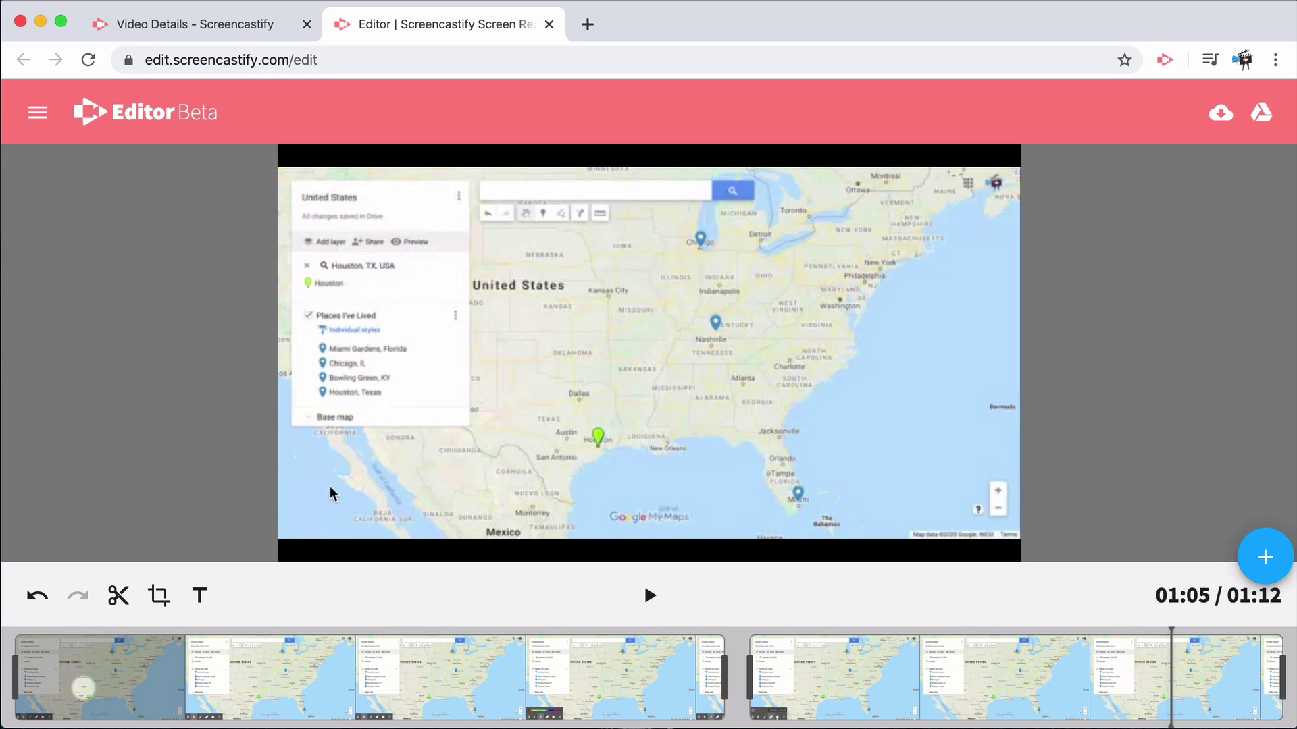
click(162, 597)
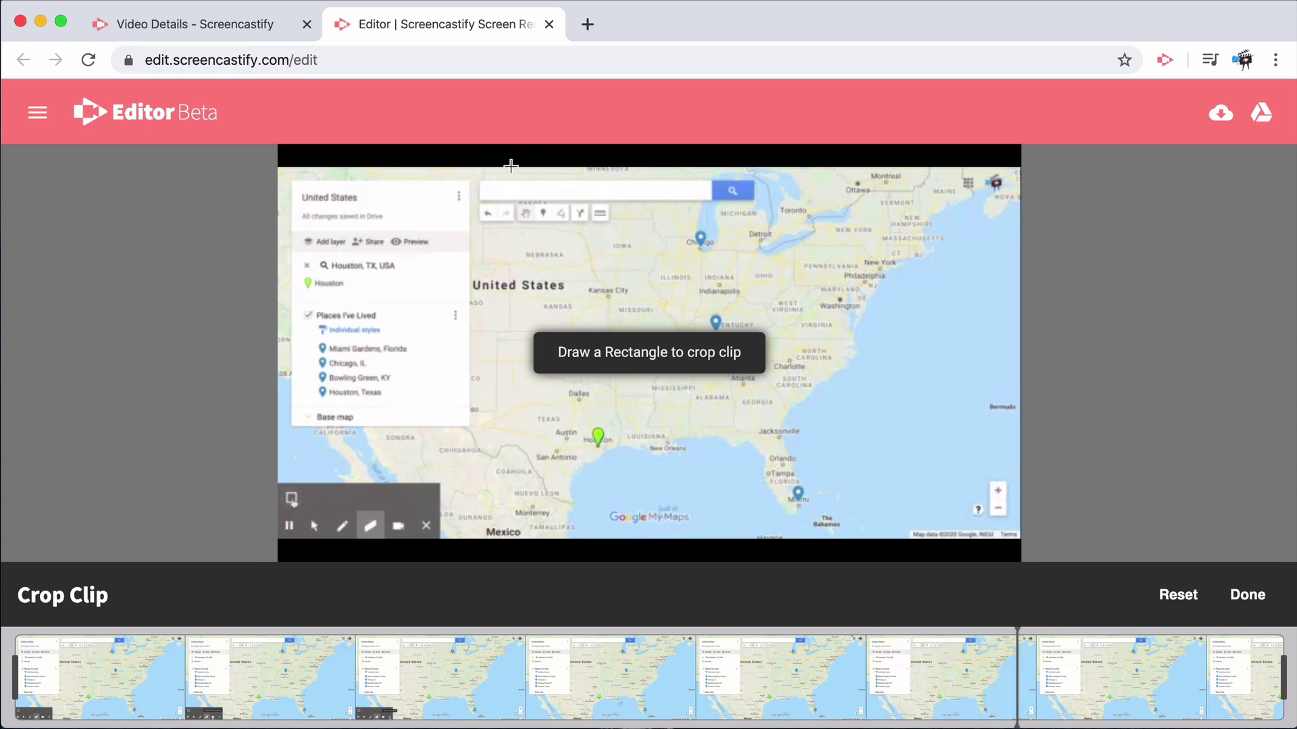
Step: Crop the frame to the map area, excluding the left side panel
drag(484, 168, 1023, 550)
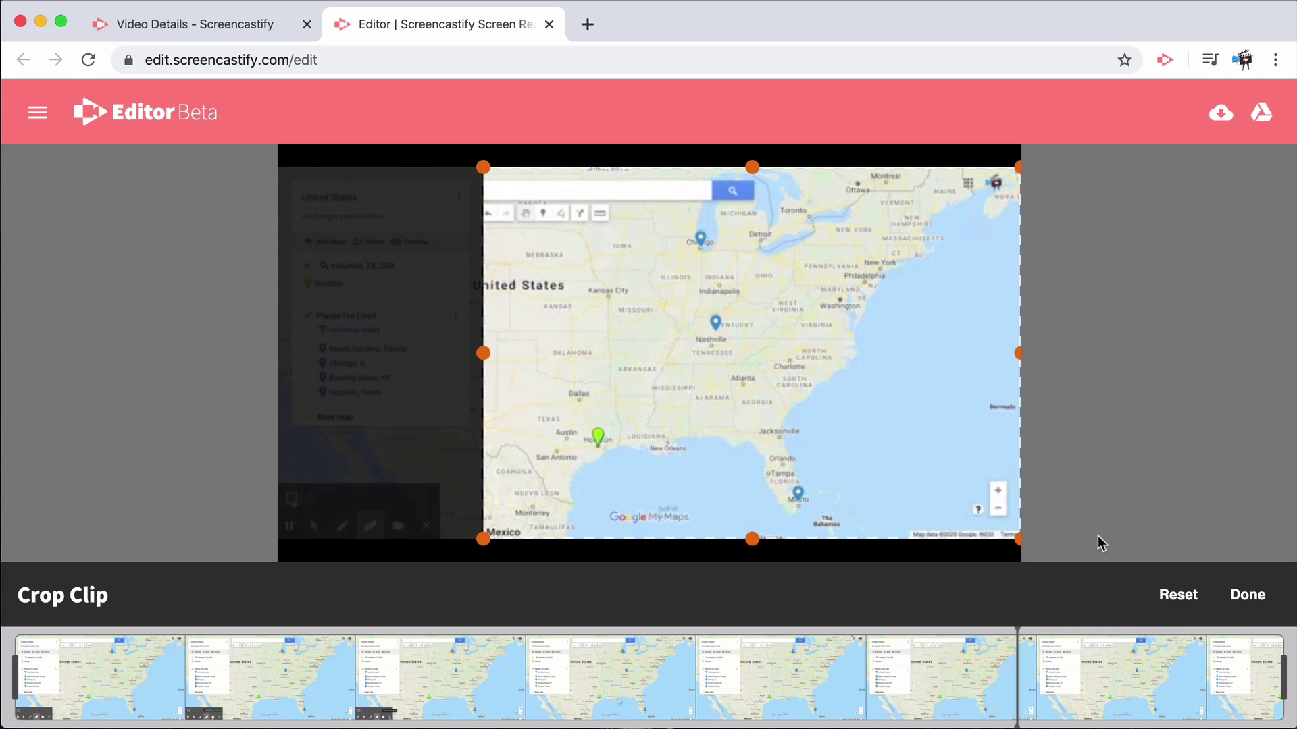
click(1239, 595)
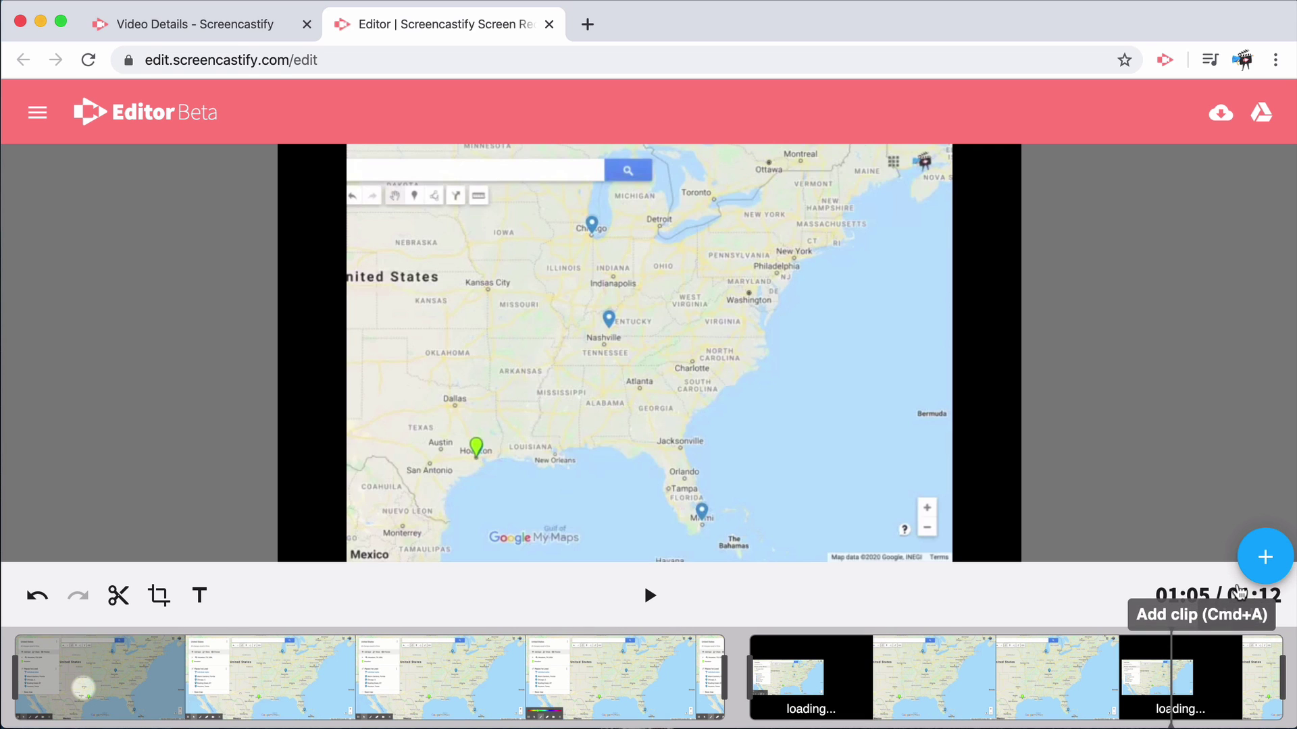
Step: Add a centre-aligned, Huge, Anton-font caption reading 'My First Home' to the clip
click(200, 597)
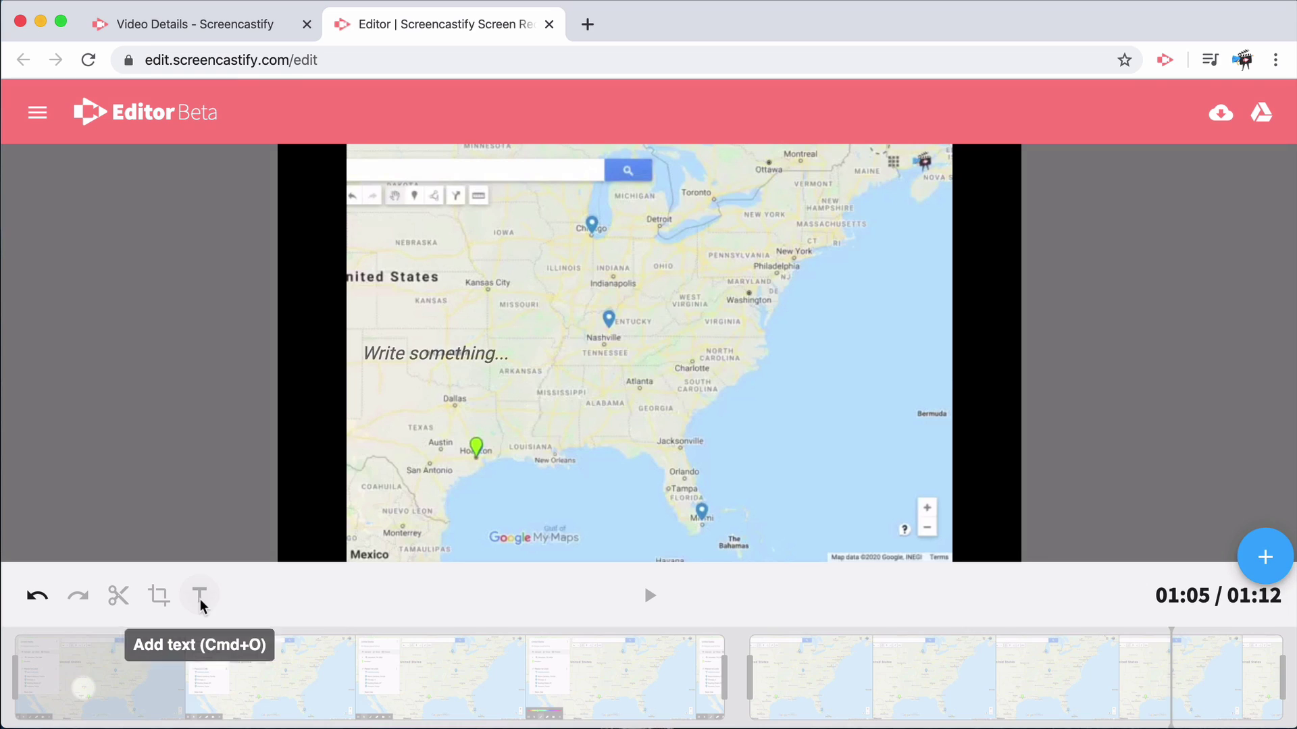
click(760, 397)
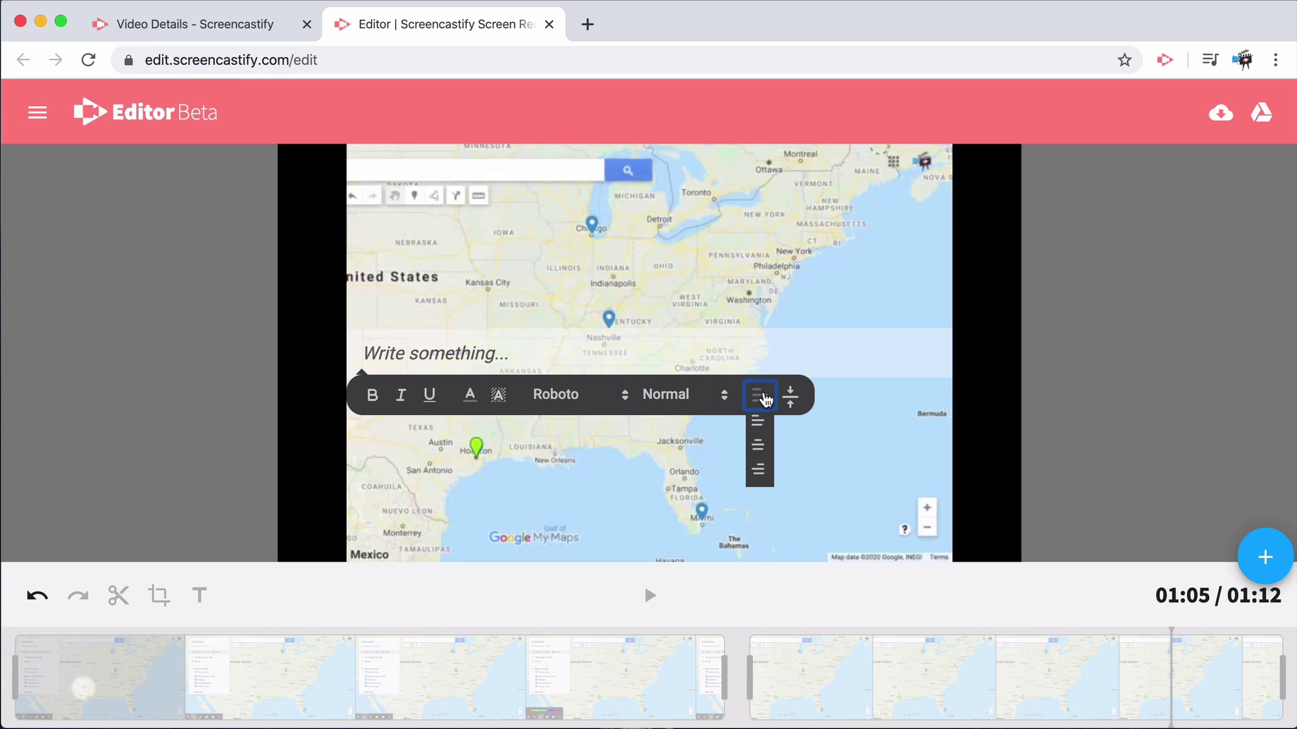
click(759, 451)
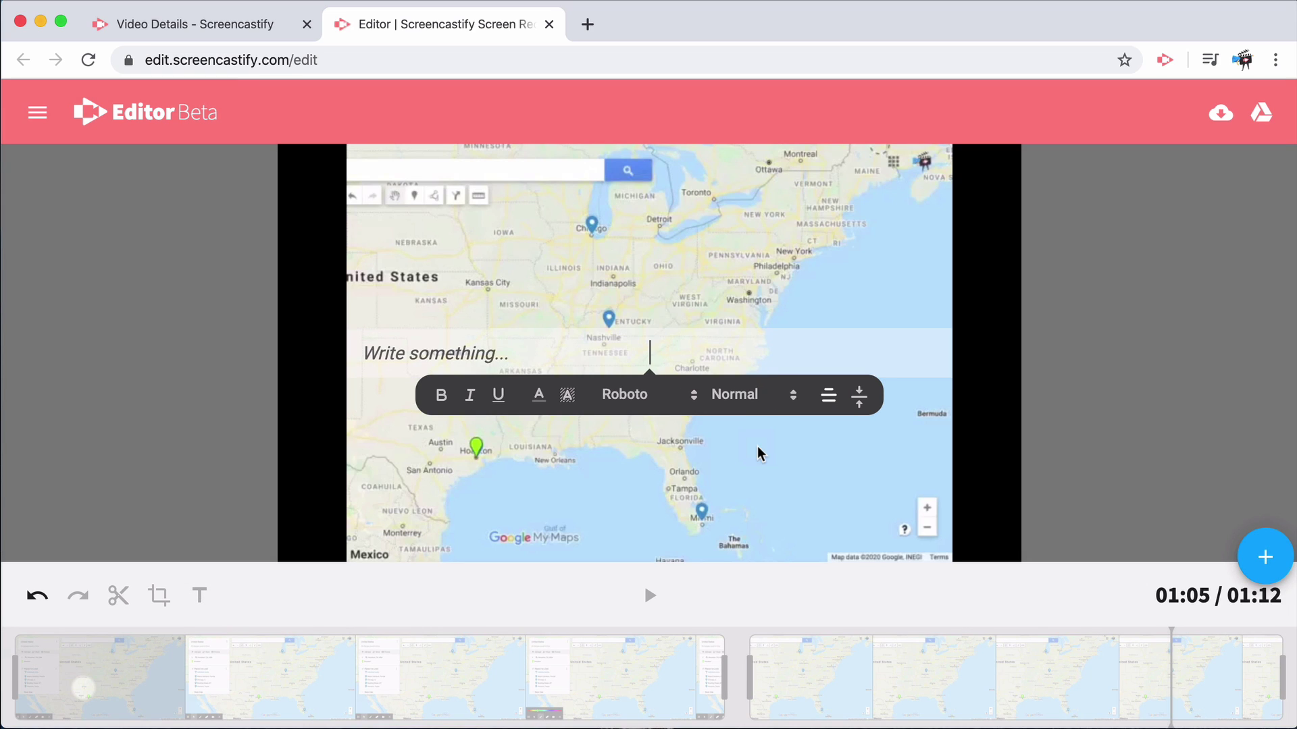
click(756, 405)
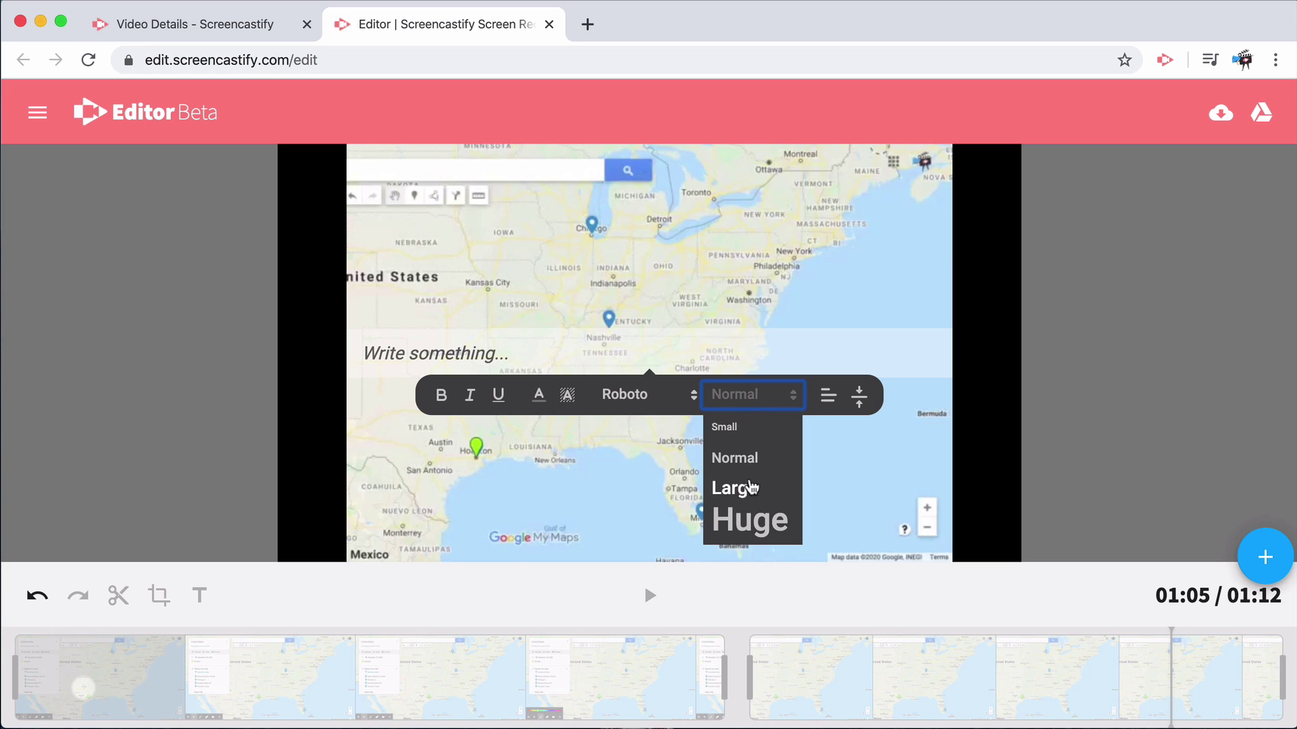
click(753, 524)
click(647, 407)
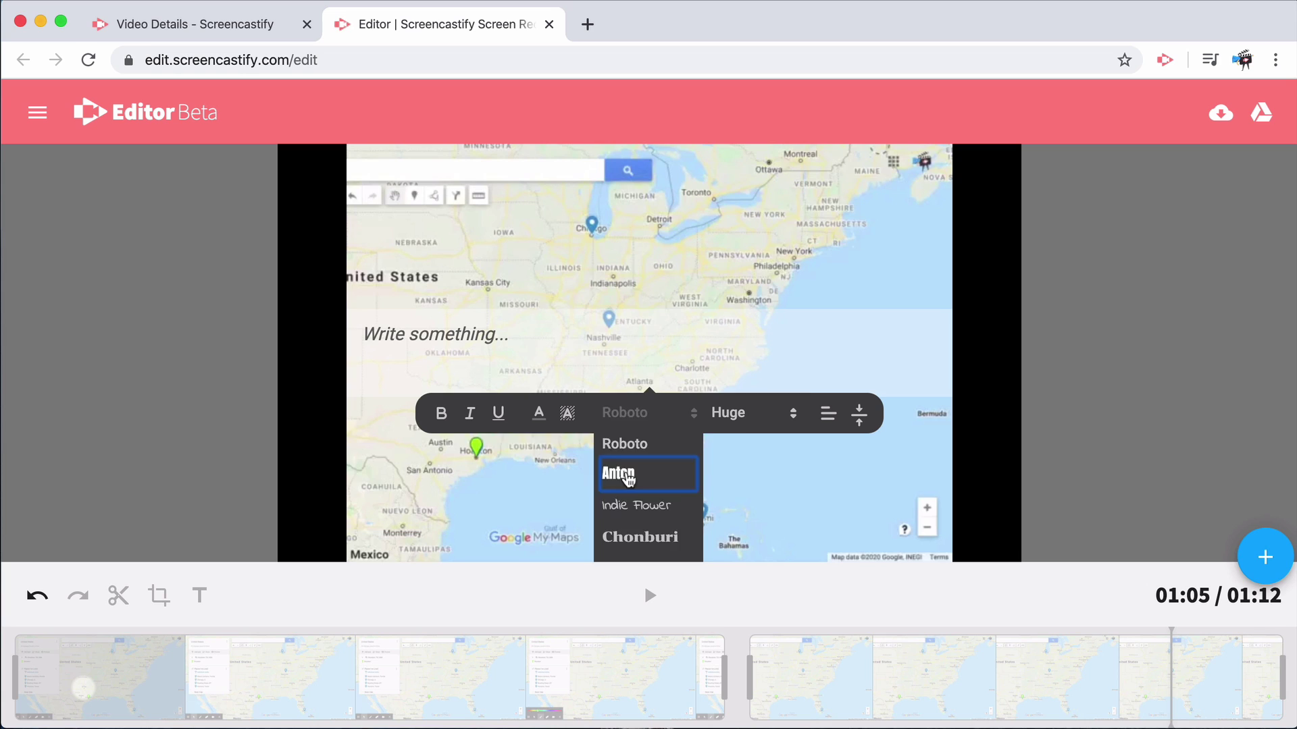
click(628, 477)
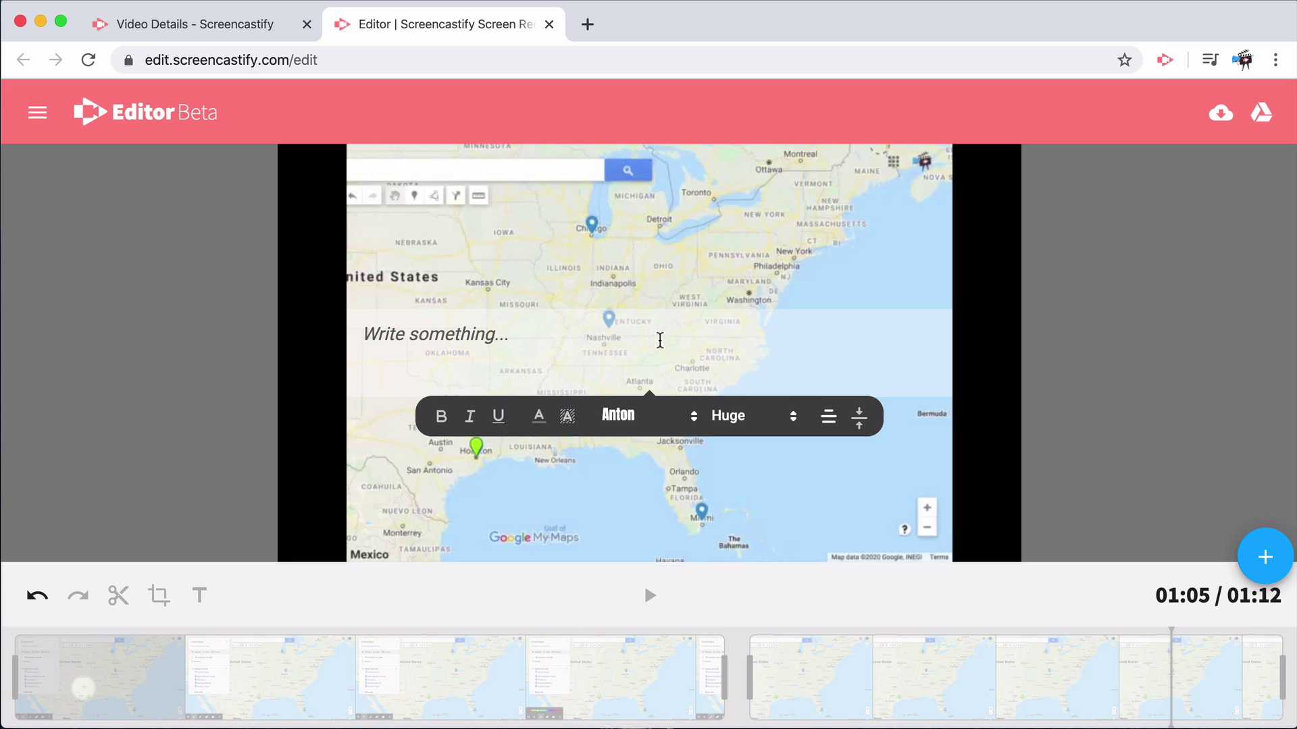
text(My First Home)
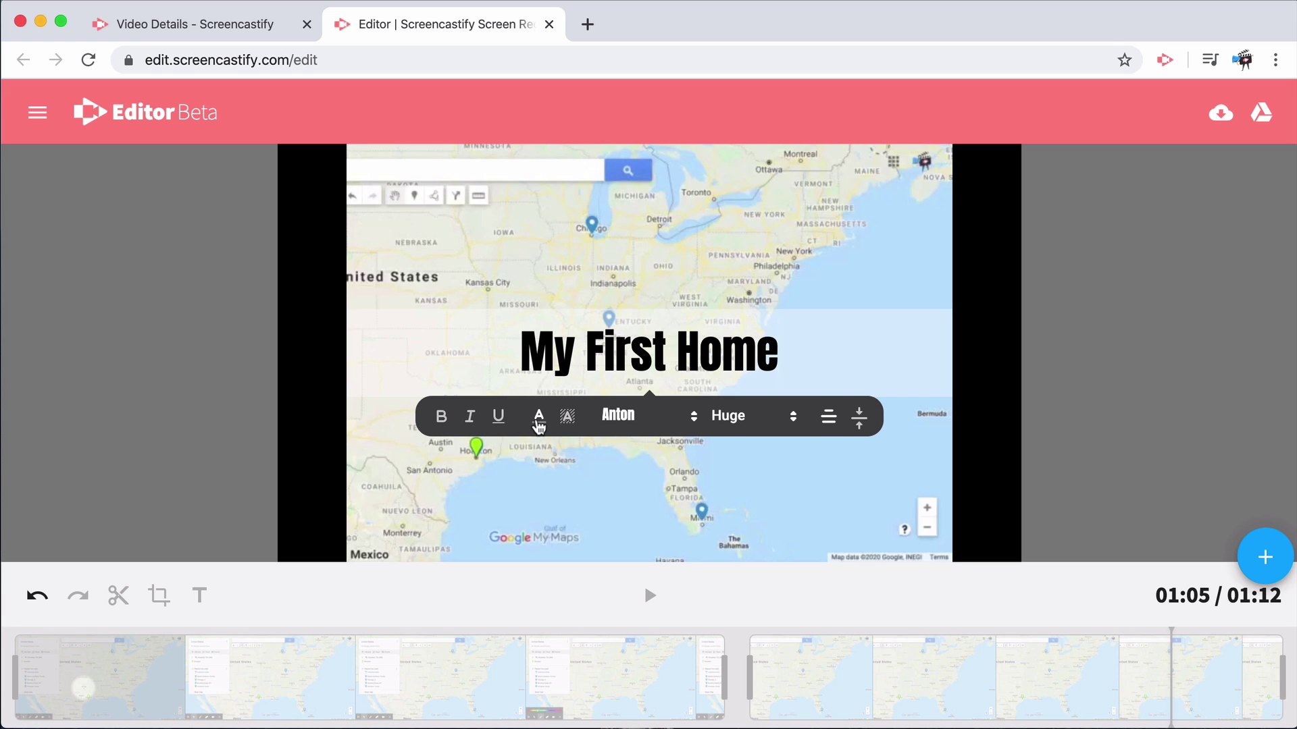
click(616, 477)
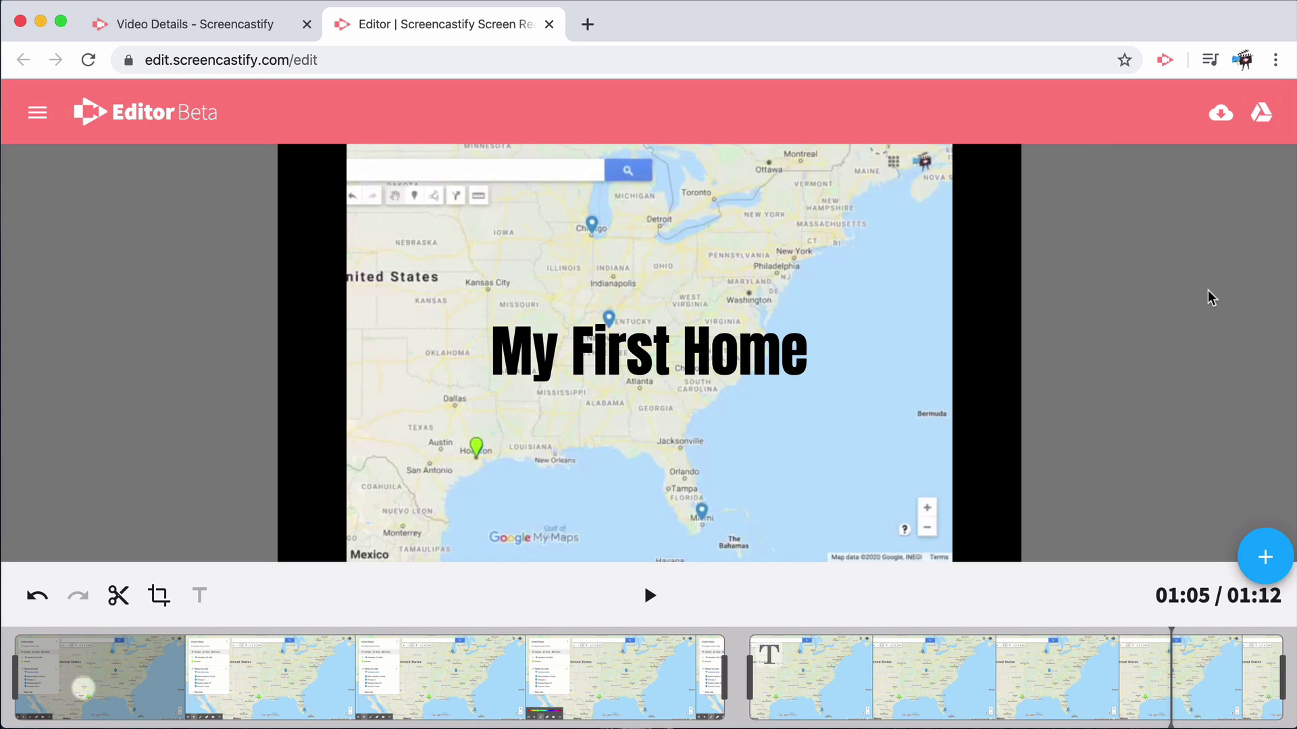
Step: Save the edited video to Google Drive as 'My First Home' and view its details page
click(1258, 127)
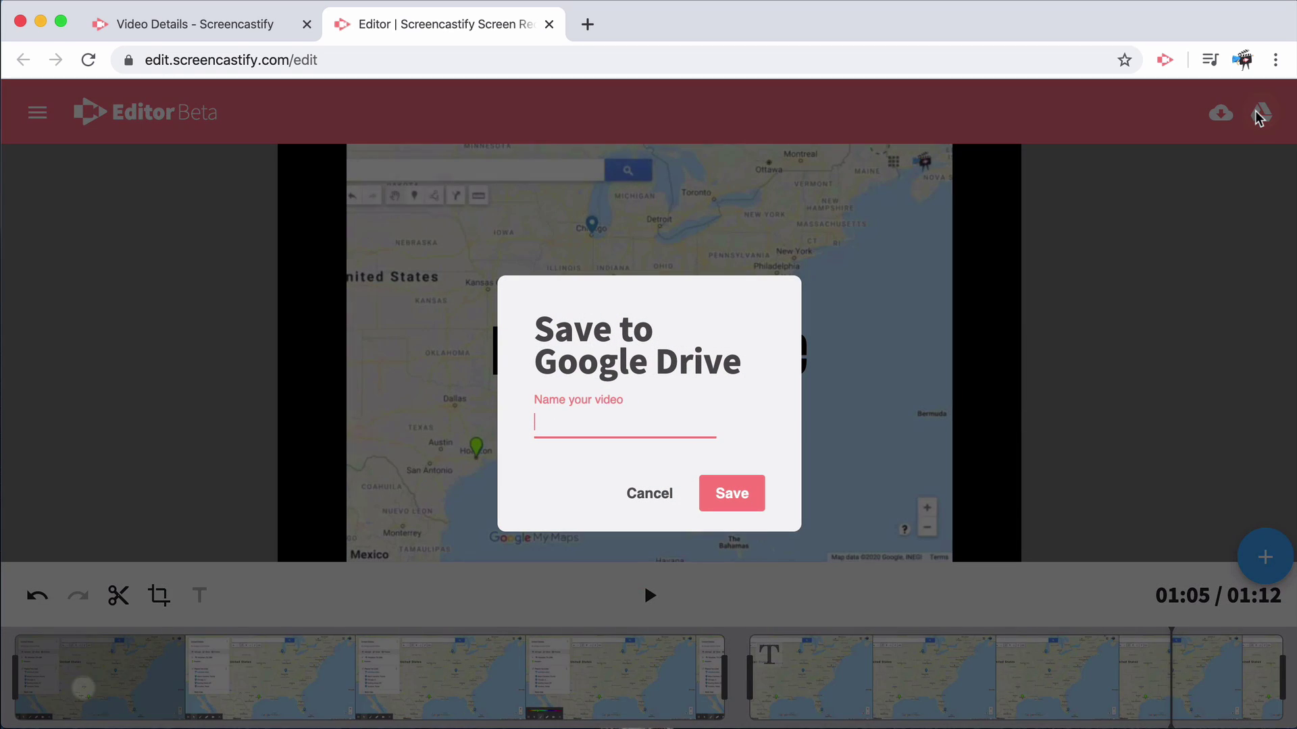
text(My First)
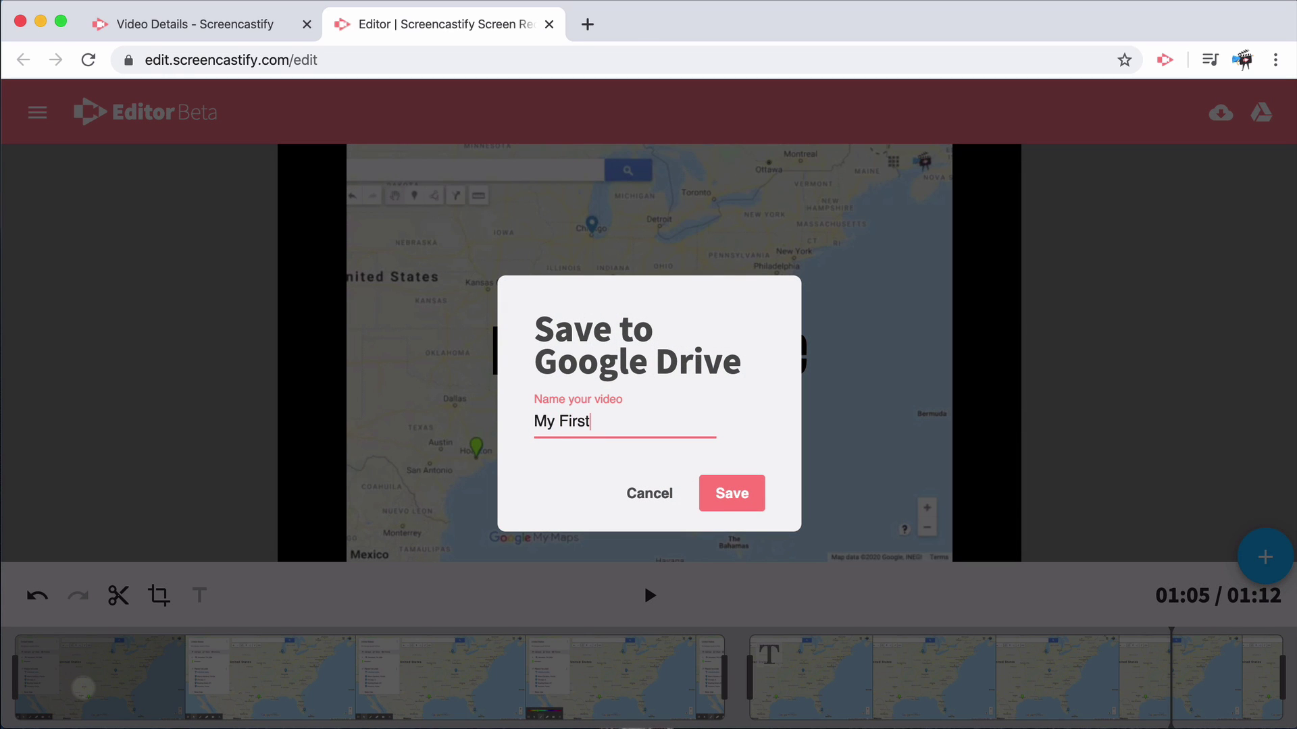
text( Home)
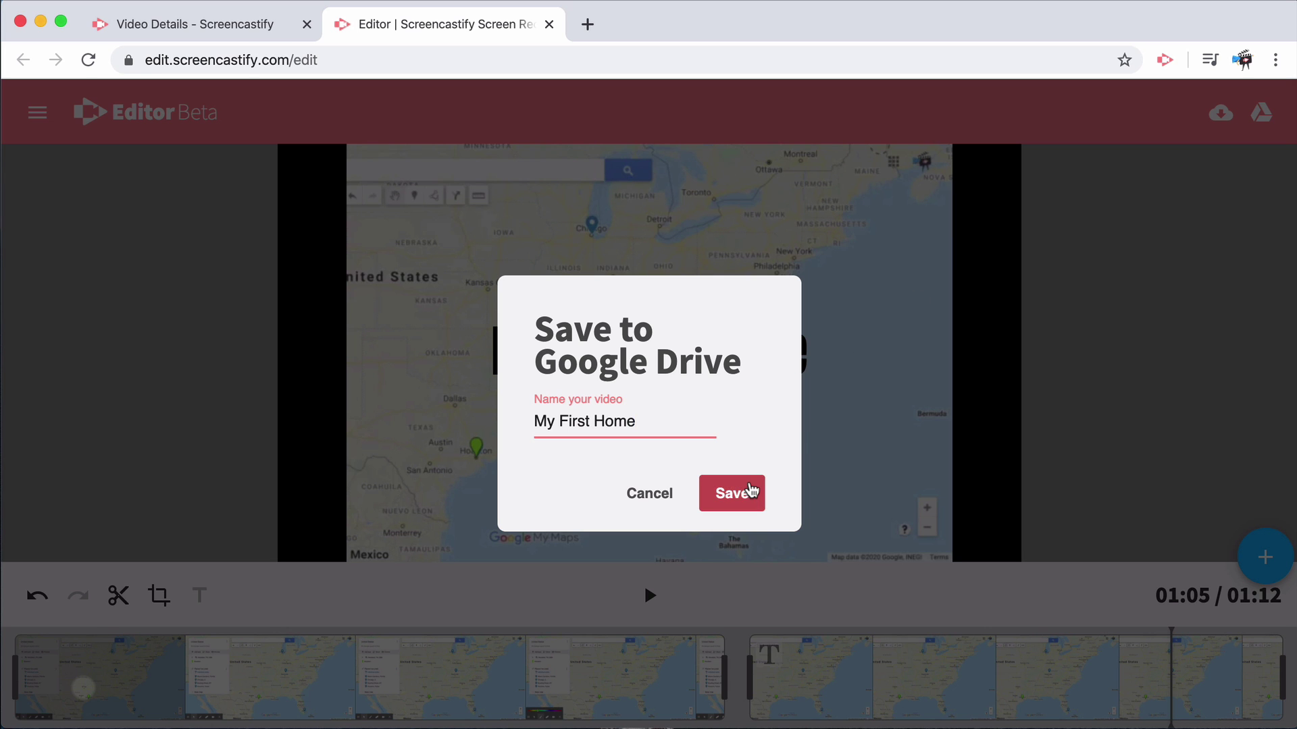
click(751, 491)
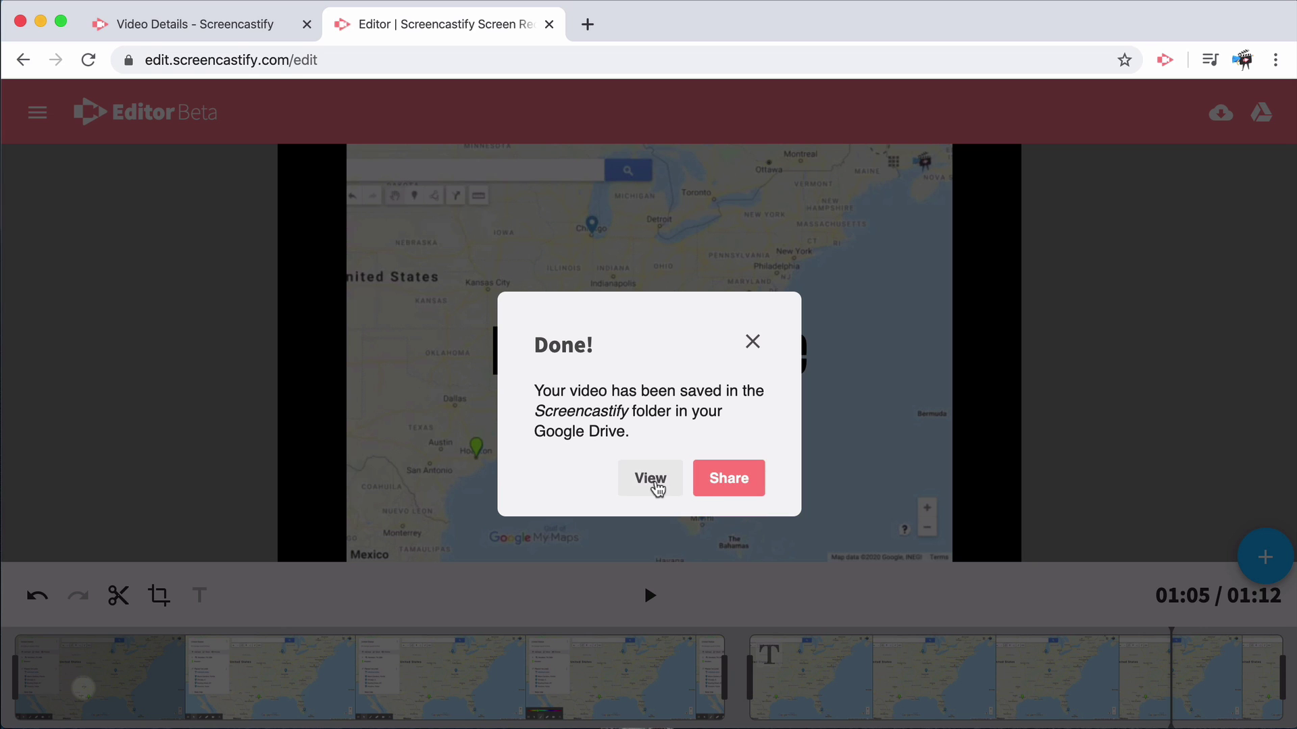
click(652, 481)
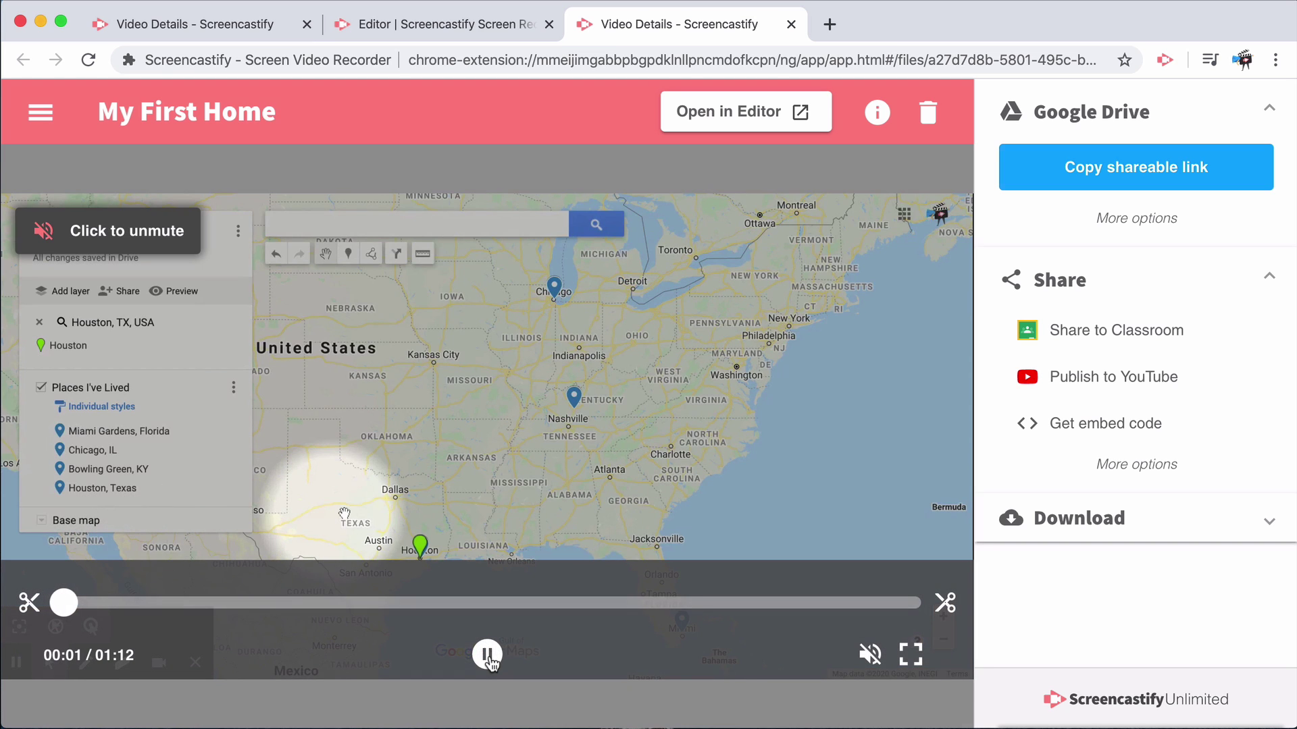
Step: Preview the saved 'My First Home' video, leaving it paused at 00:01
click(488, 655)
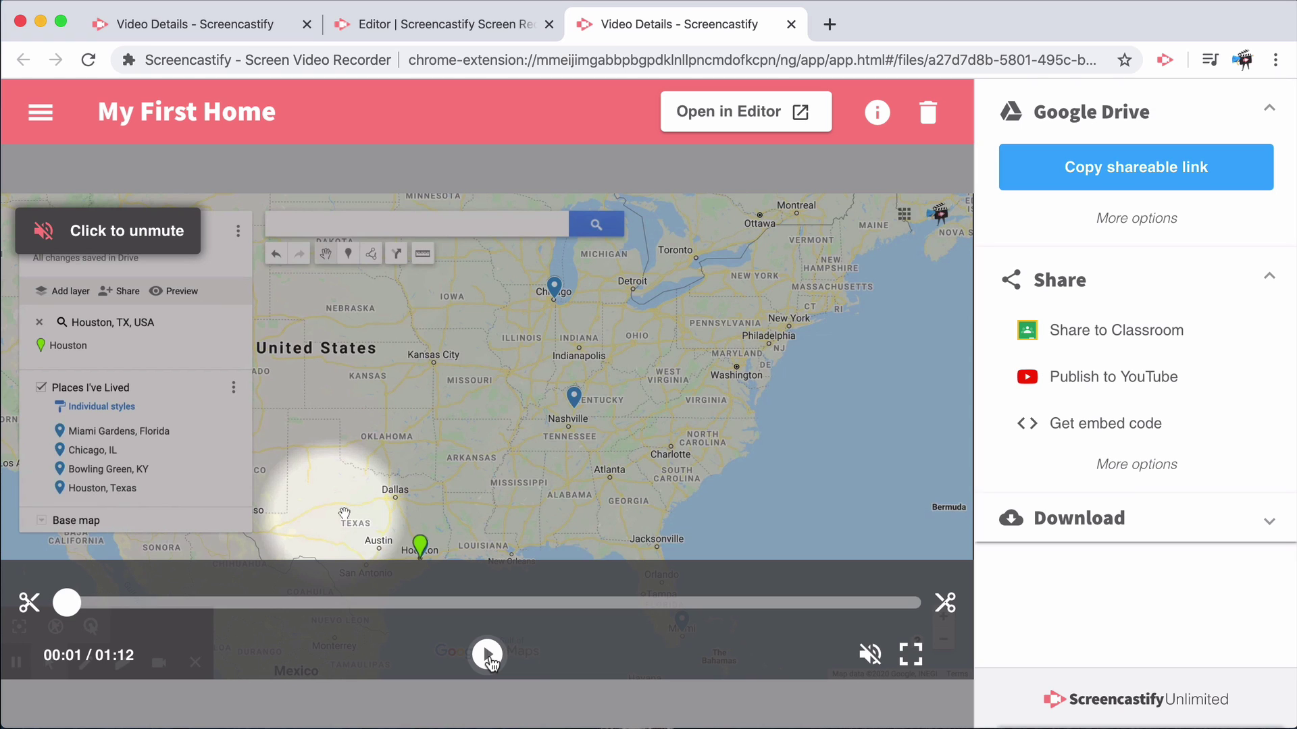
click(488, 656)
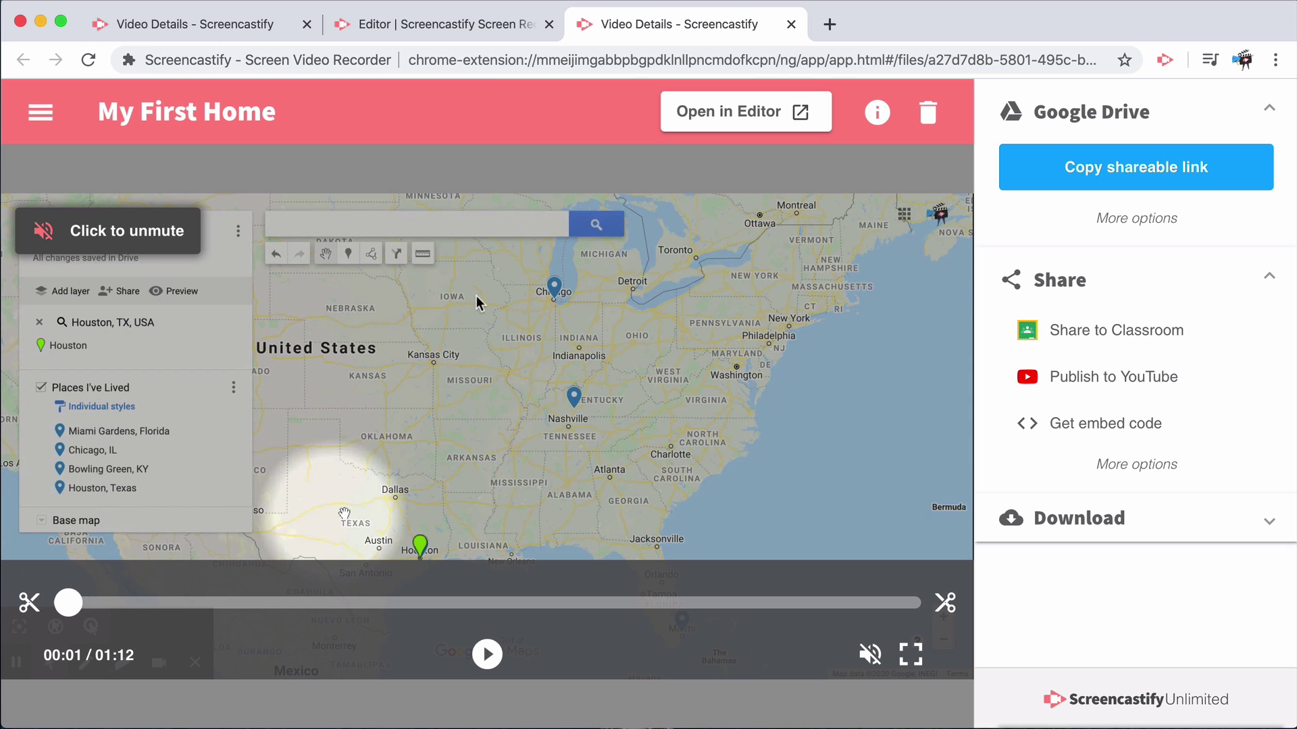
Step: Back in the Editor, dismiss the Drive confirmation and download the video as 'My First Video'
click(488, 30)
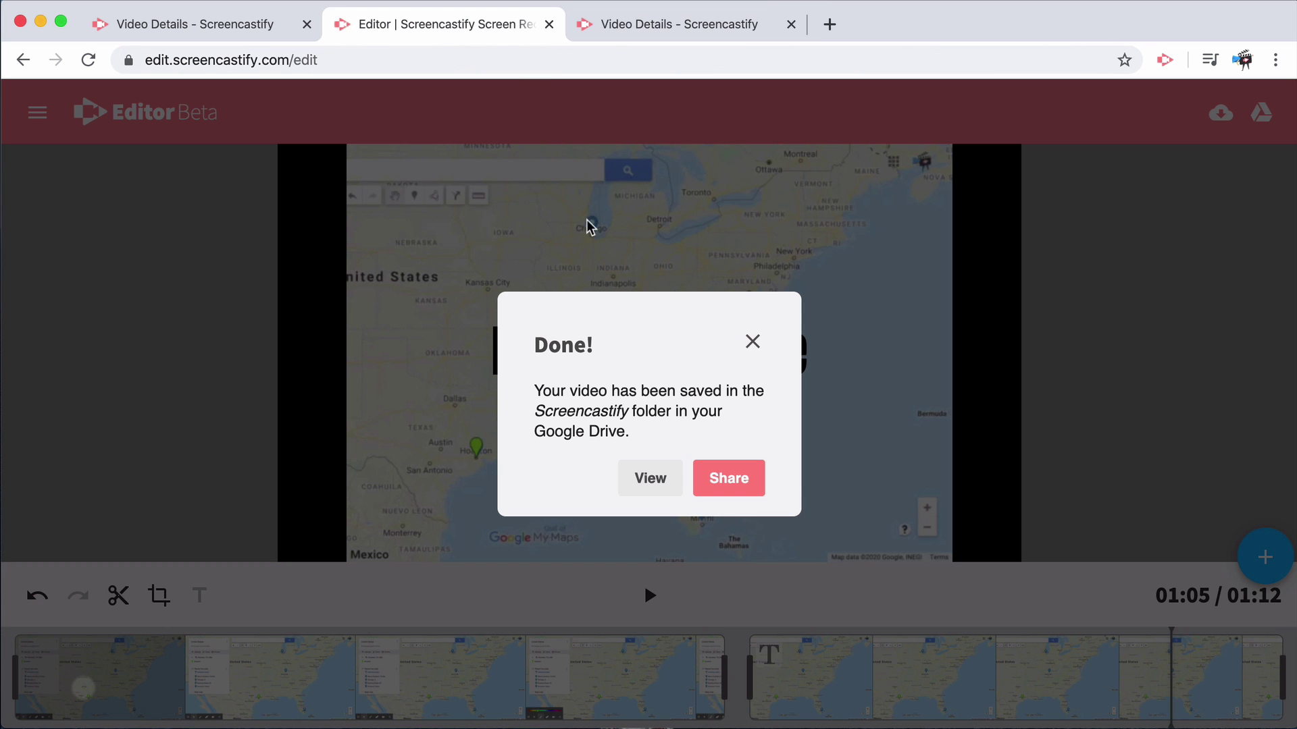
click(753, 343)
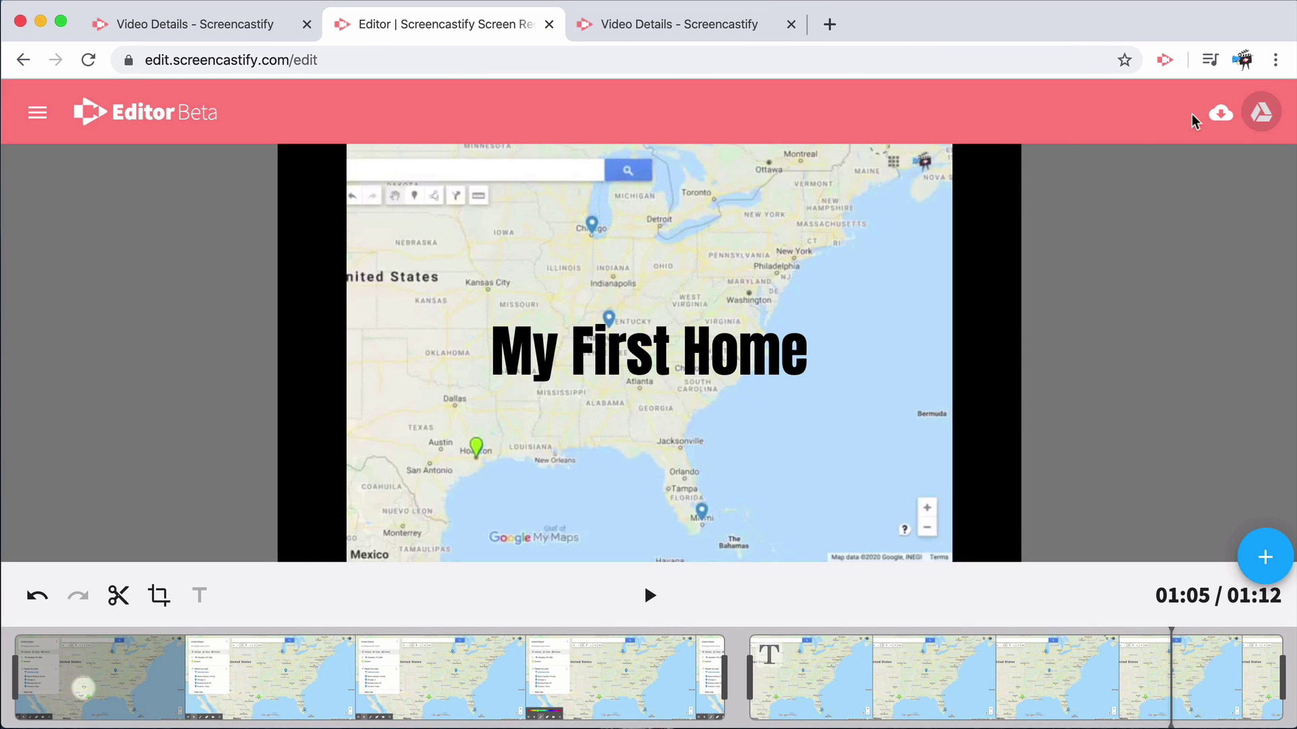
click(1219, 116)
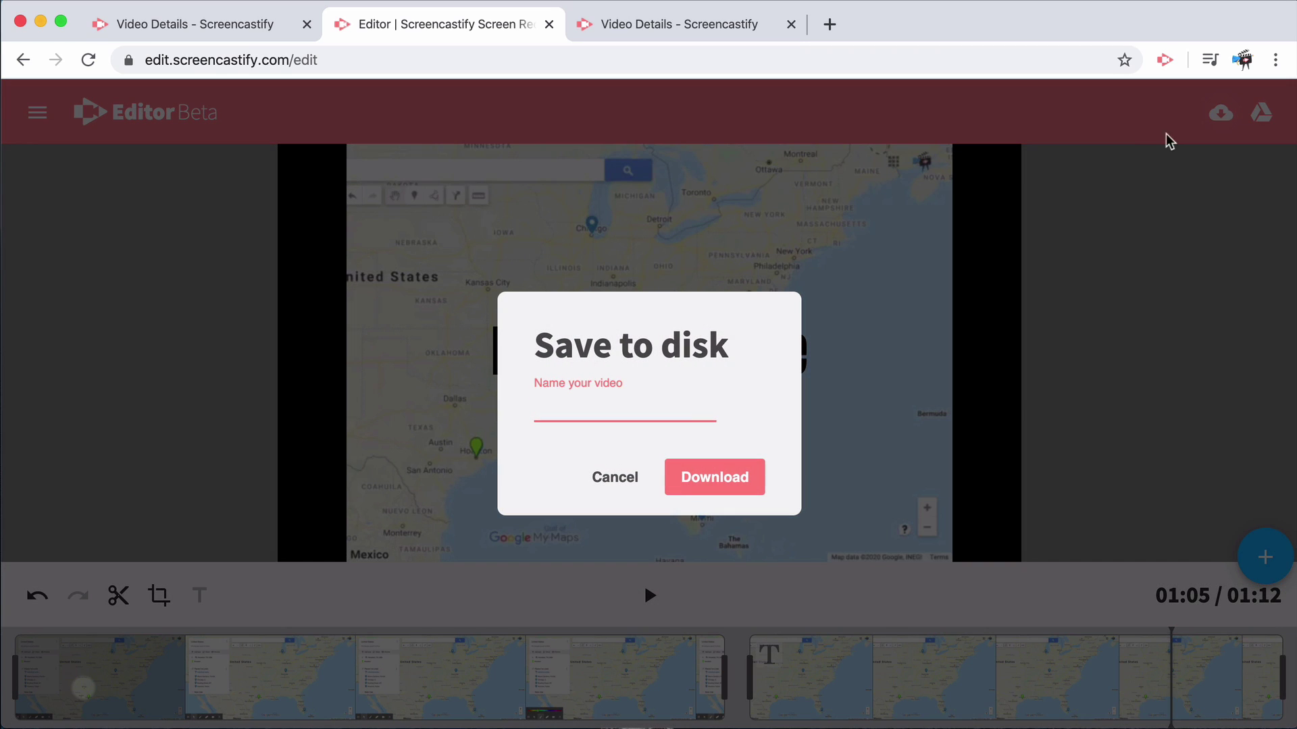
text(My First Video)
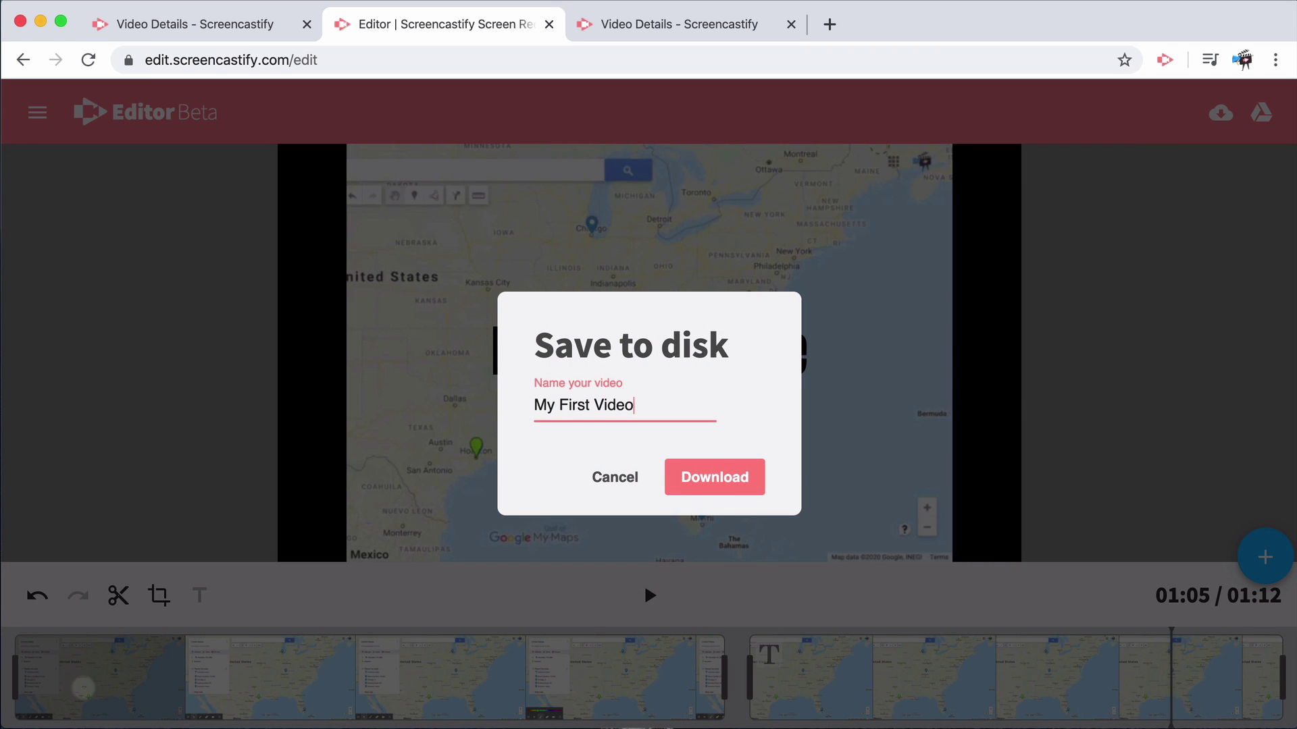
key(Return)
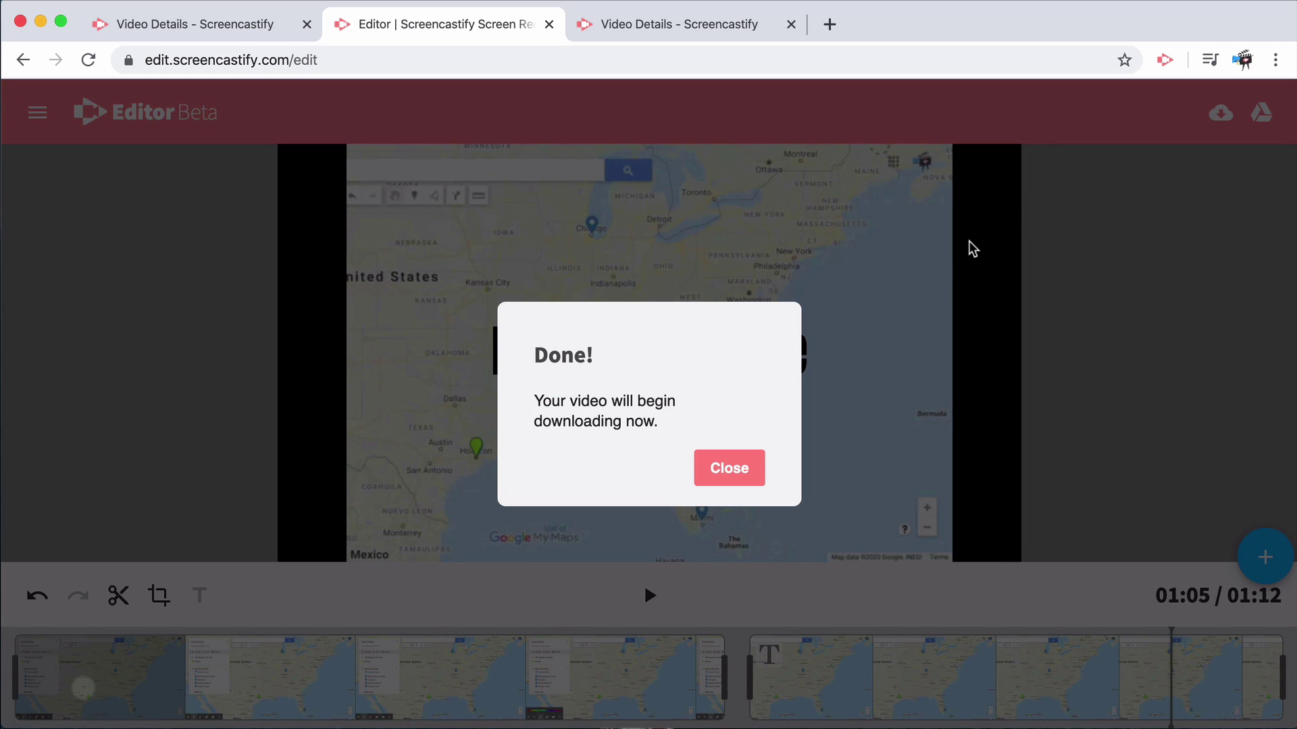
click(747, 452)
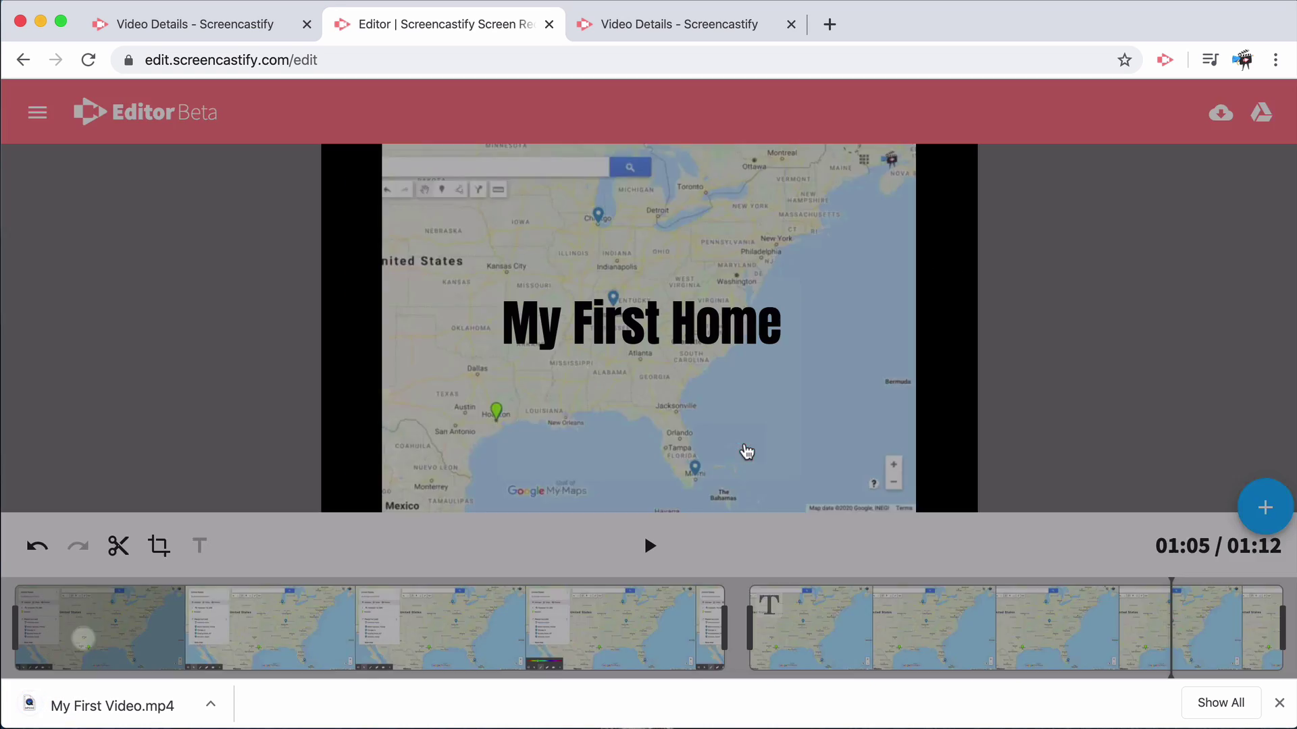